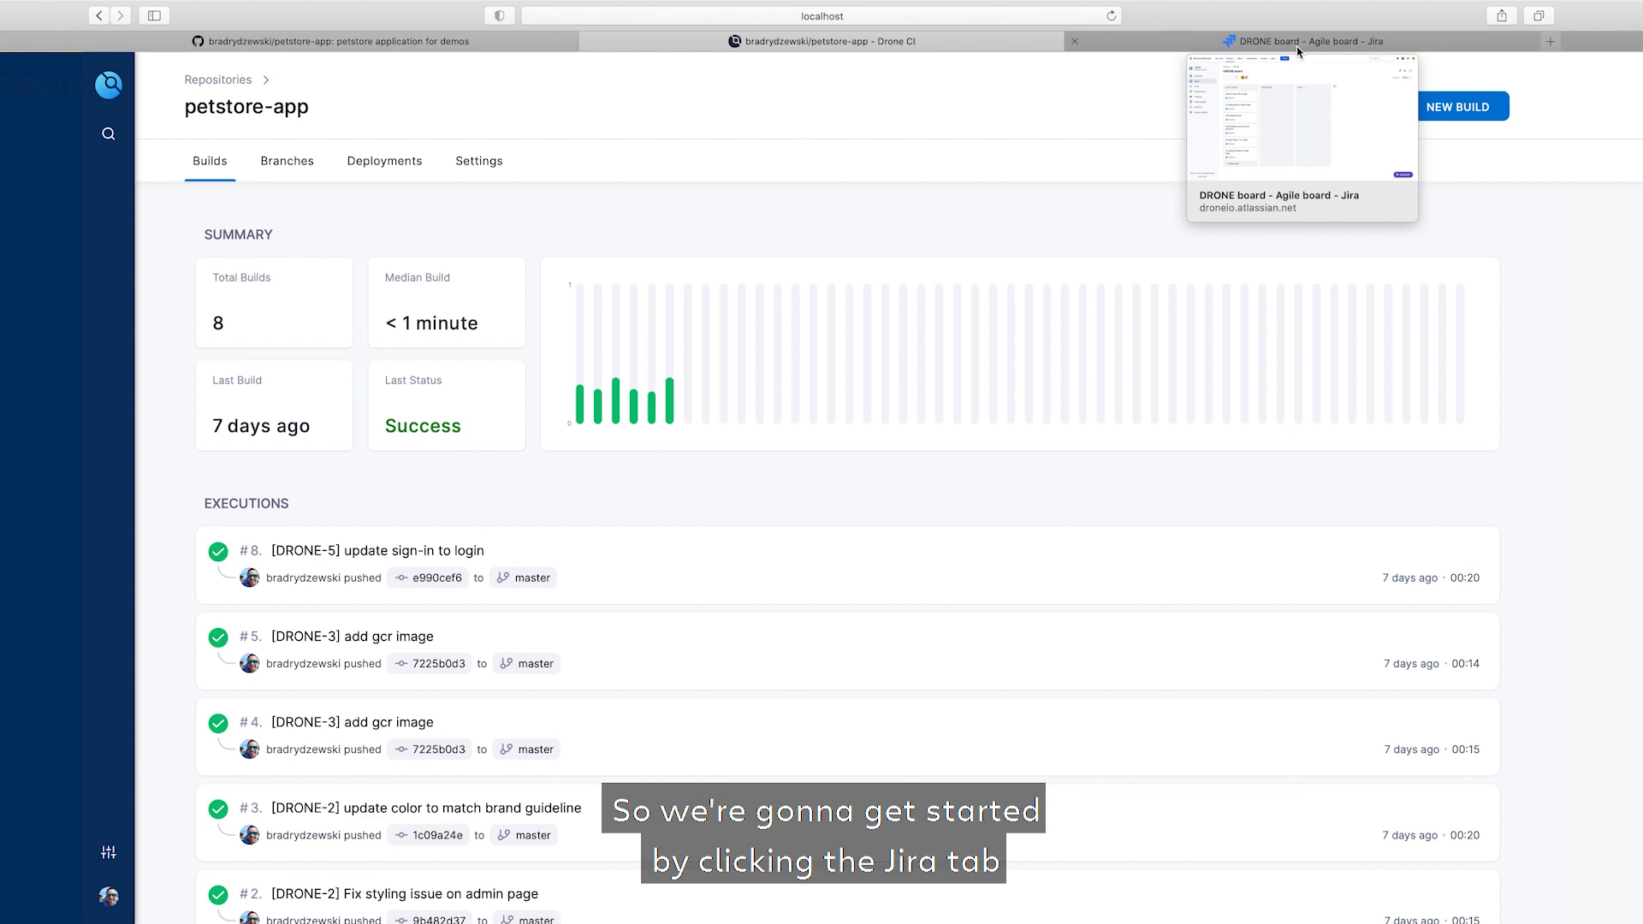
Switch to Jira and open the OAuth credentials page in the app management settings.
click(1298, 45)
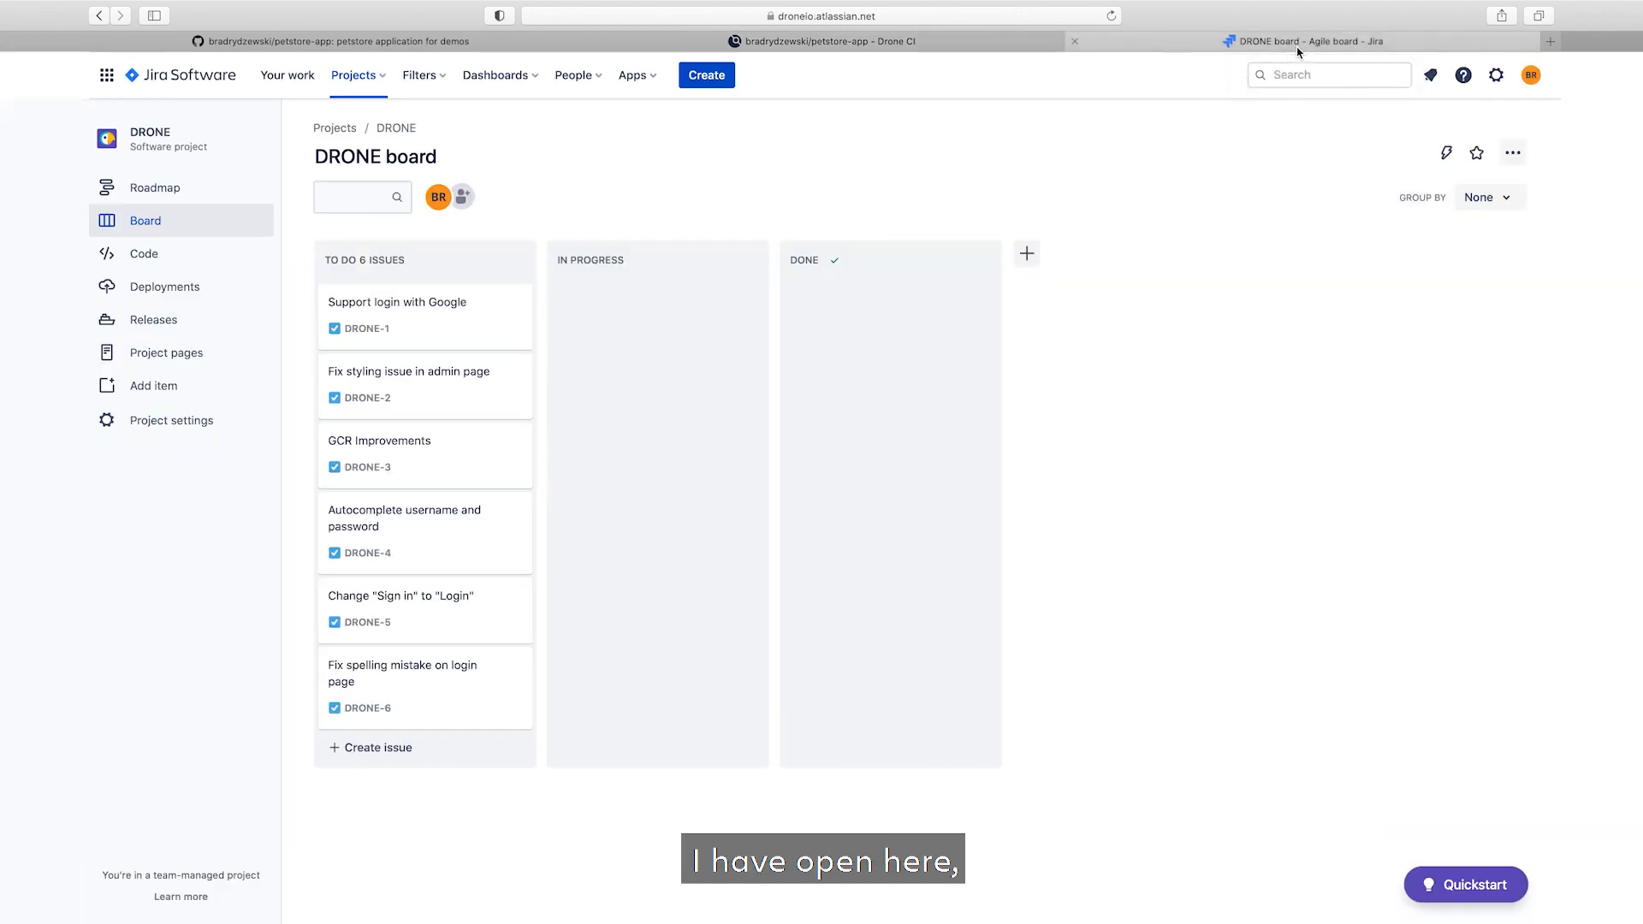
click(649, 79)
click(684, 354)
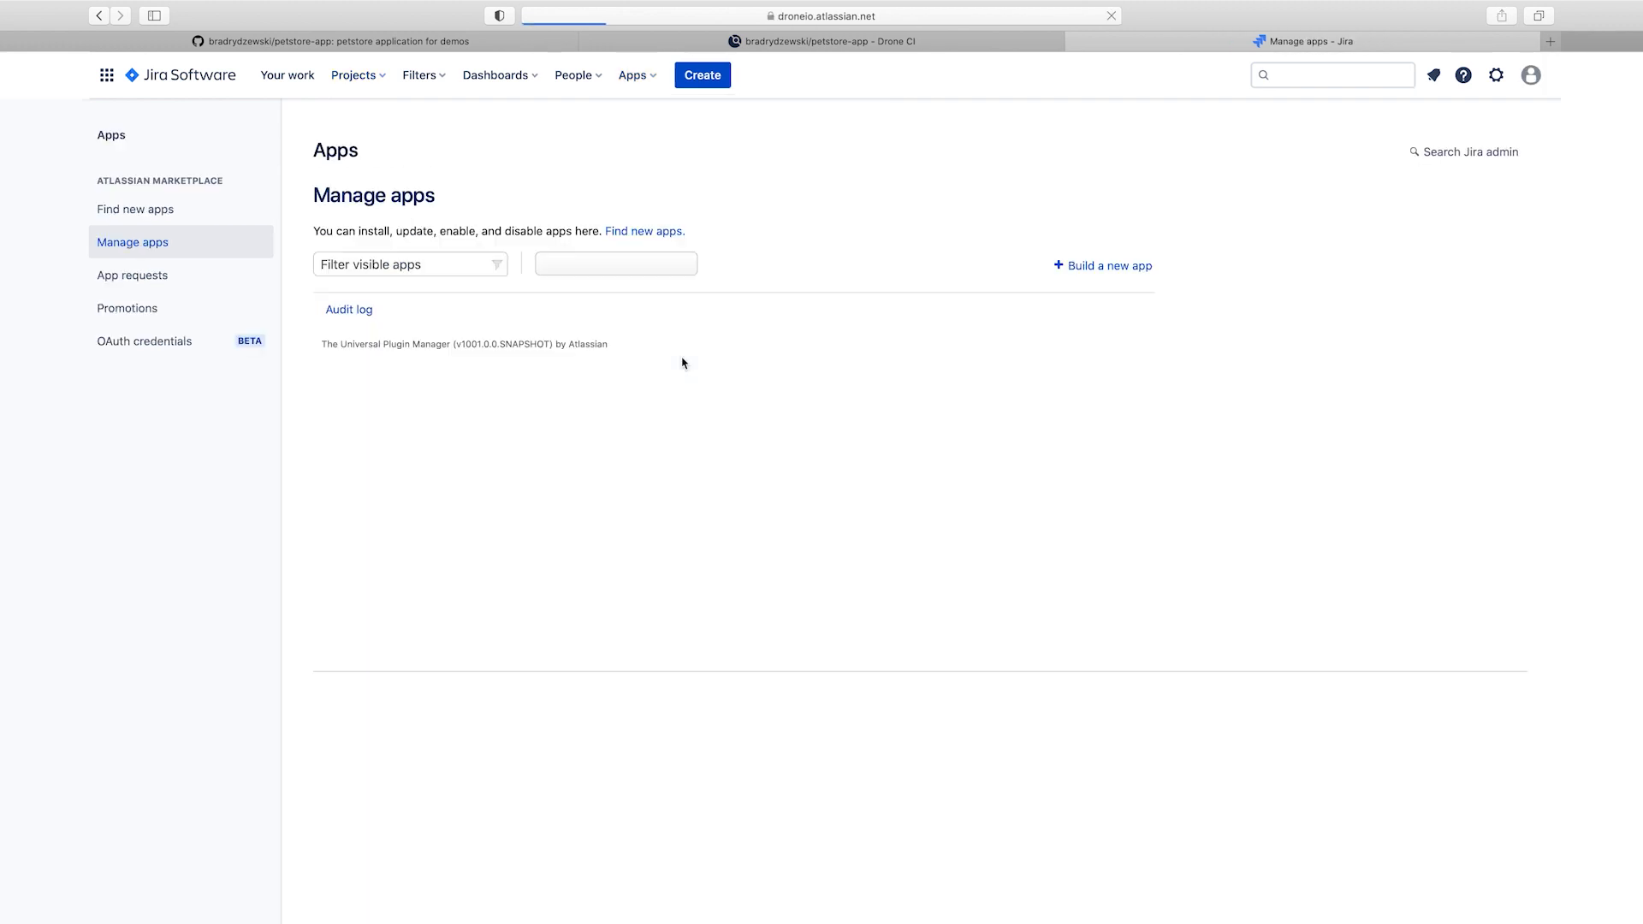
click(179, 343)
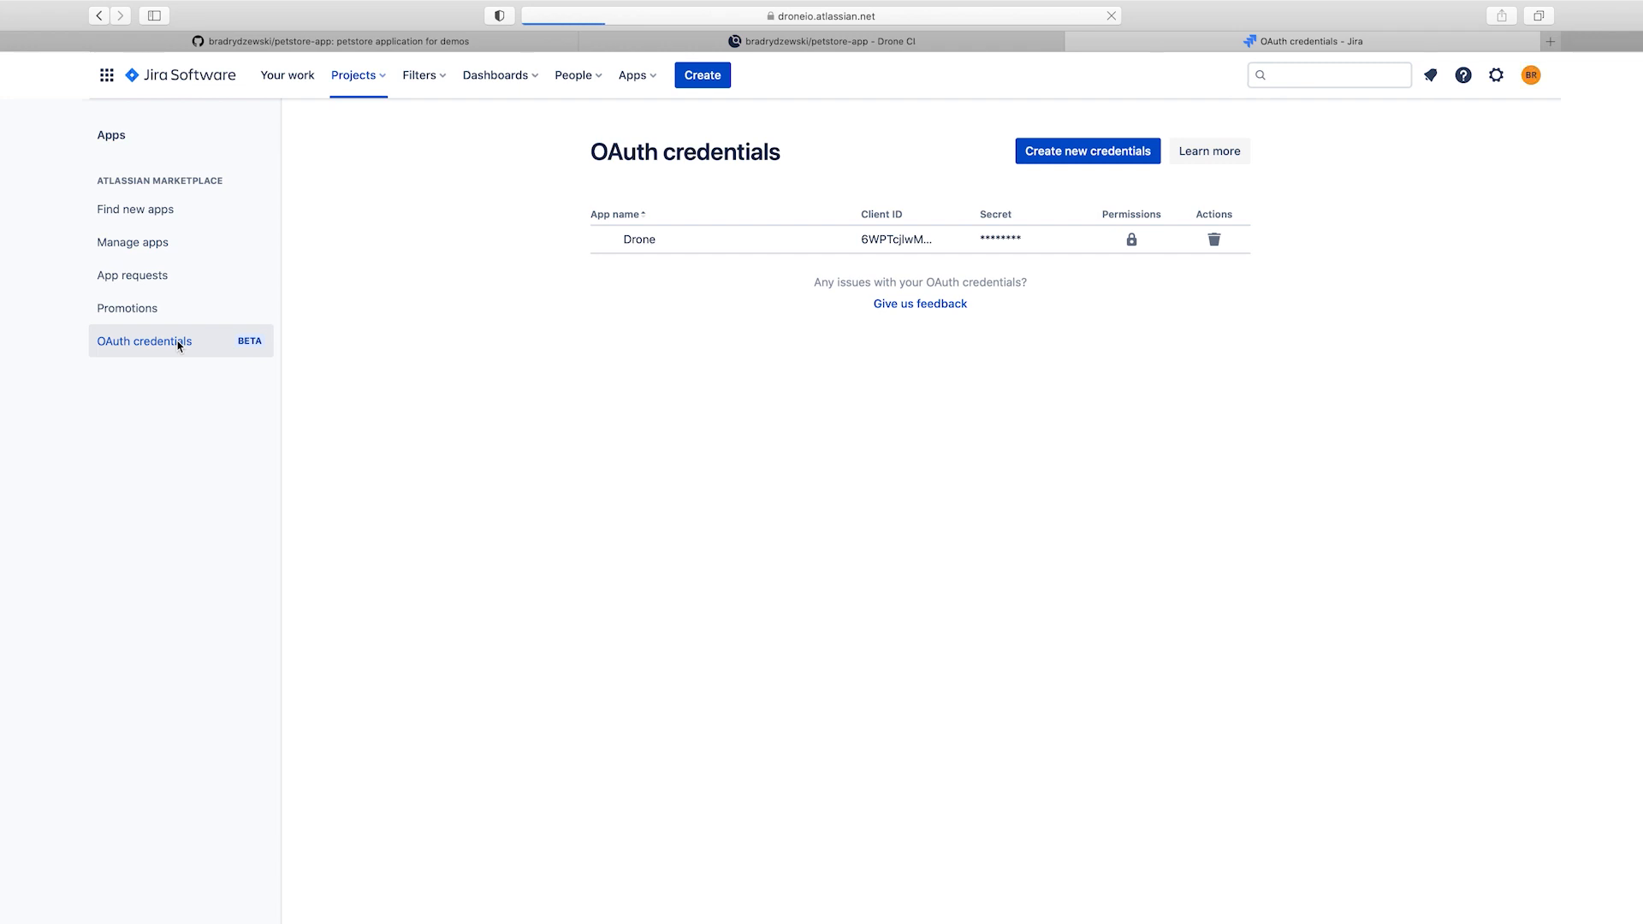
click(1096, 153)
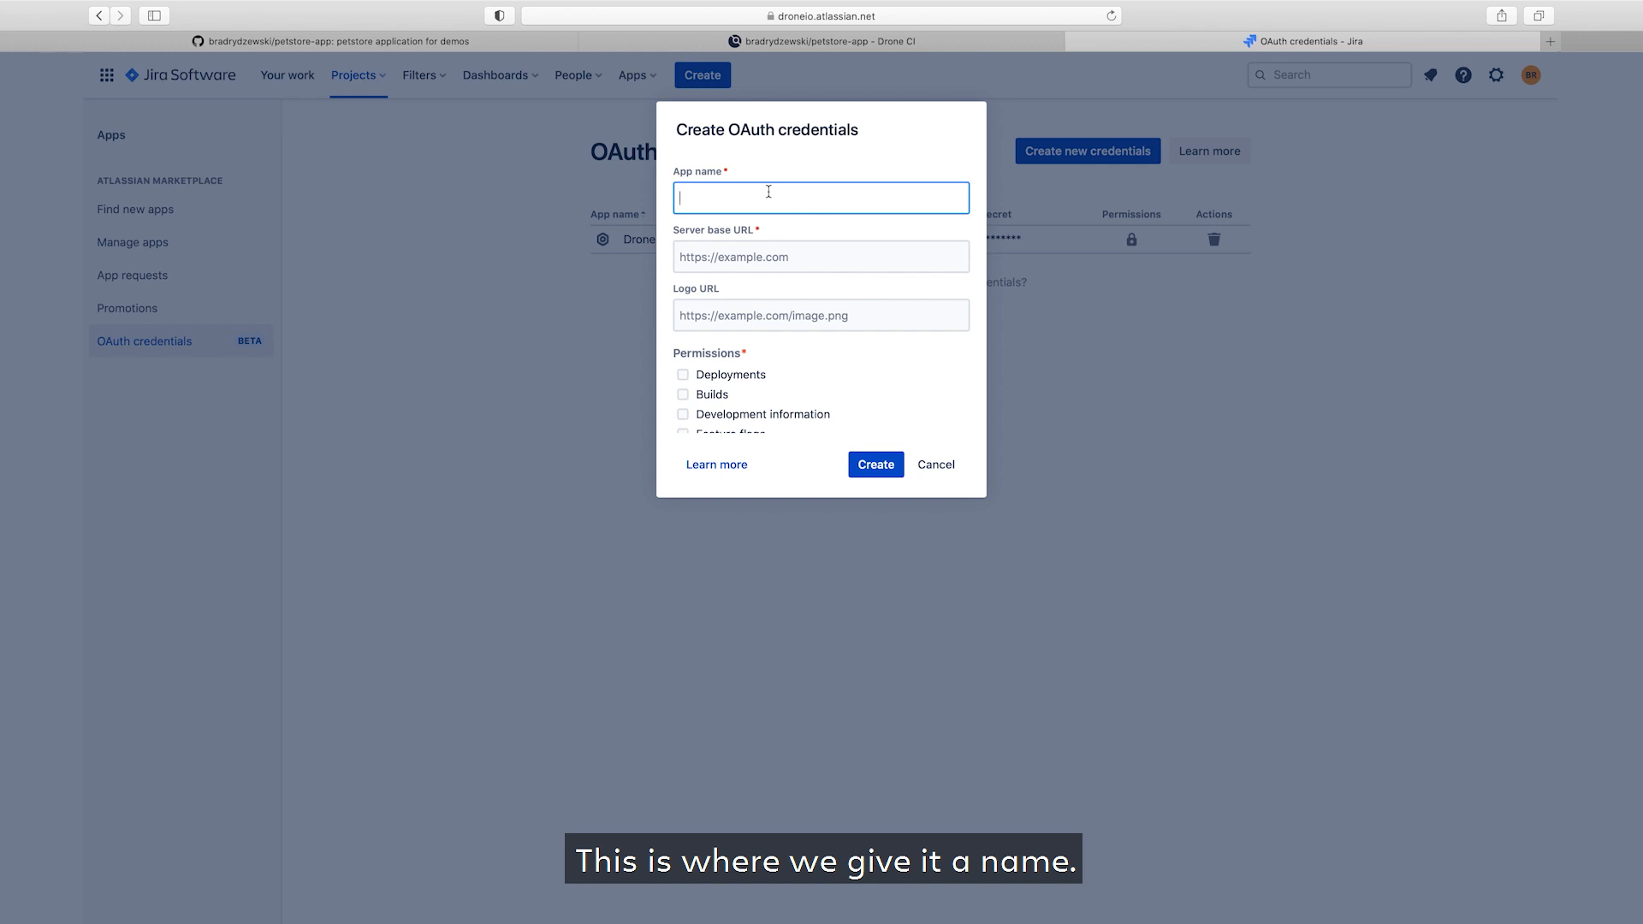
text(Drone Demo)
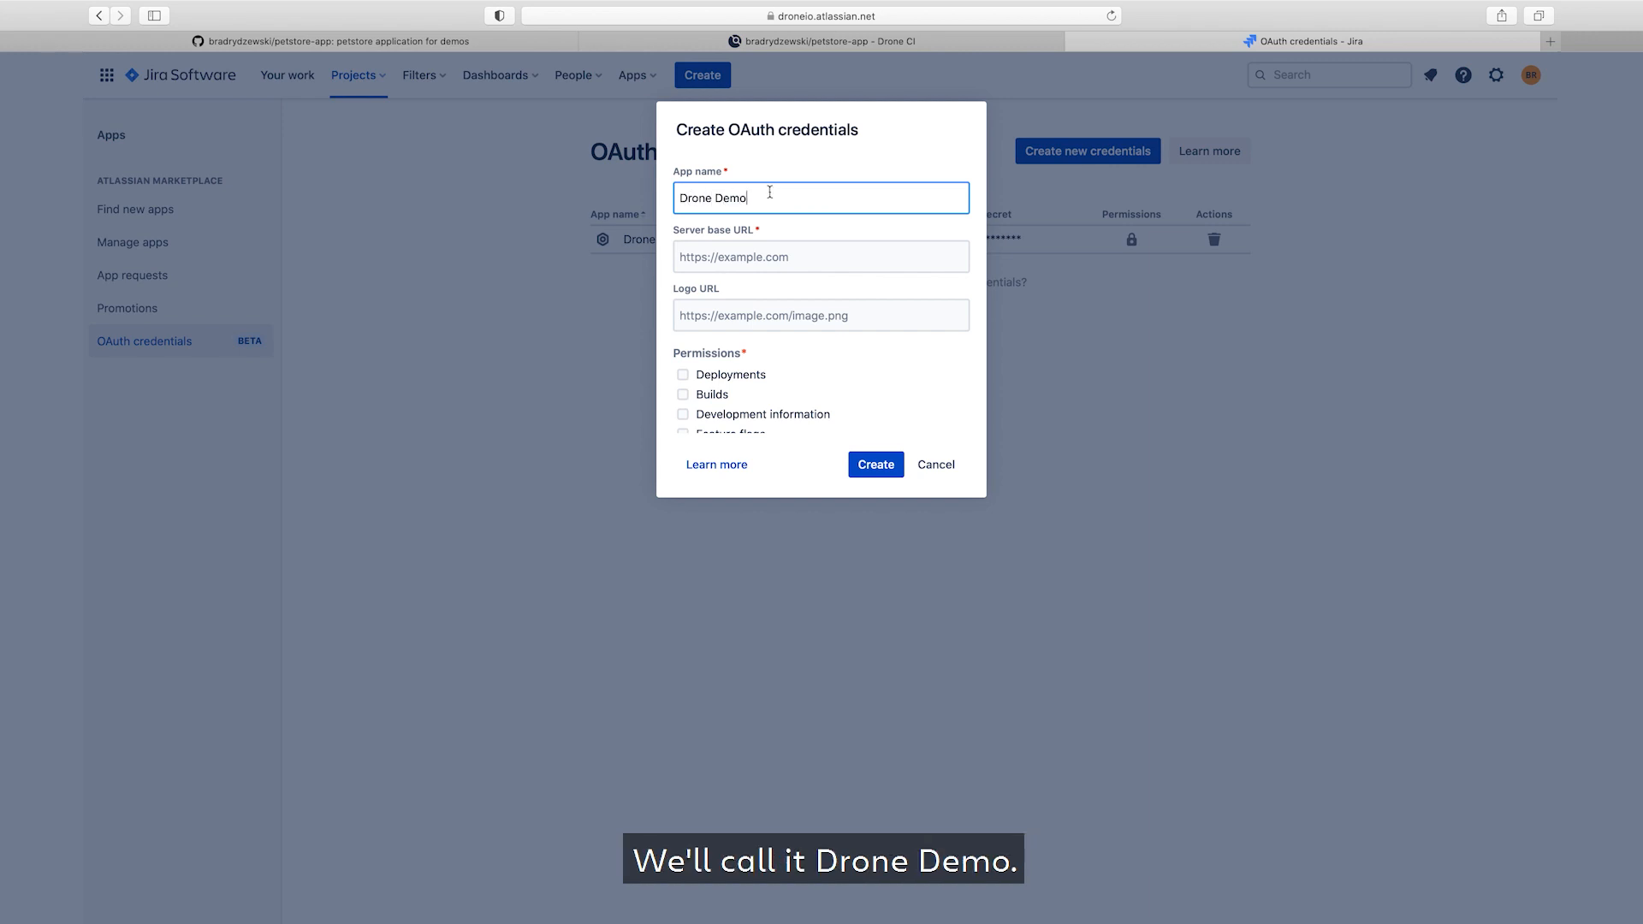
click(770, 257)
text(https)
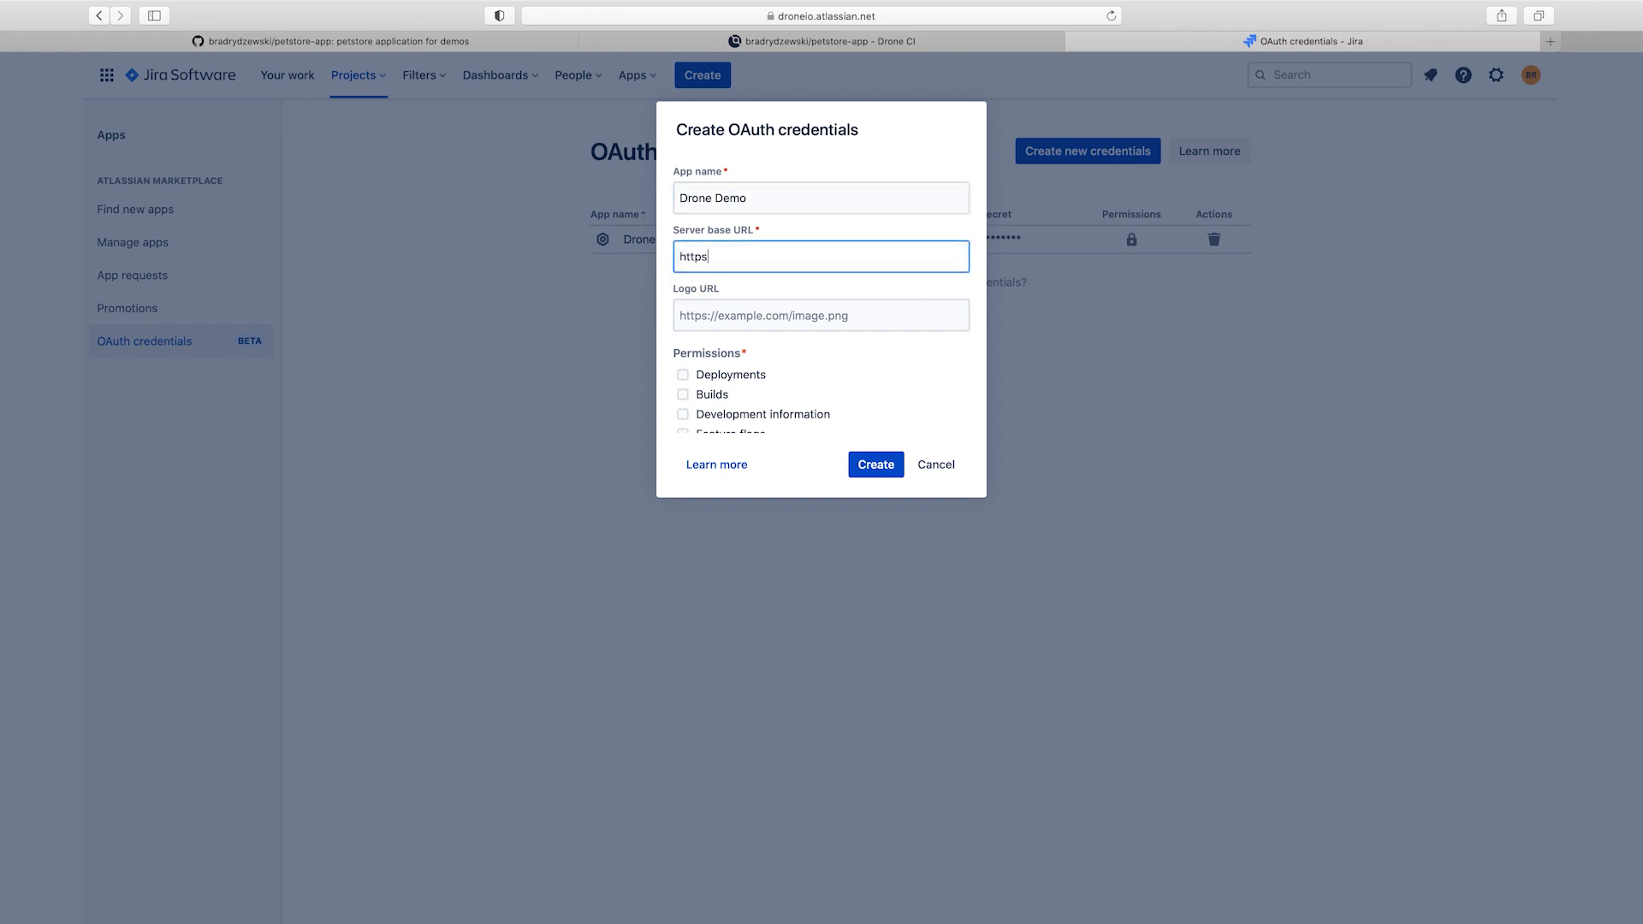
text(://drone.io)
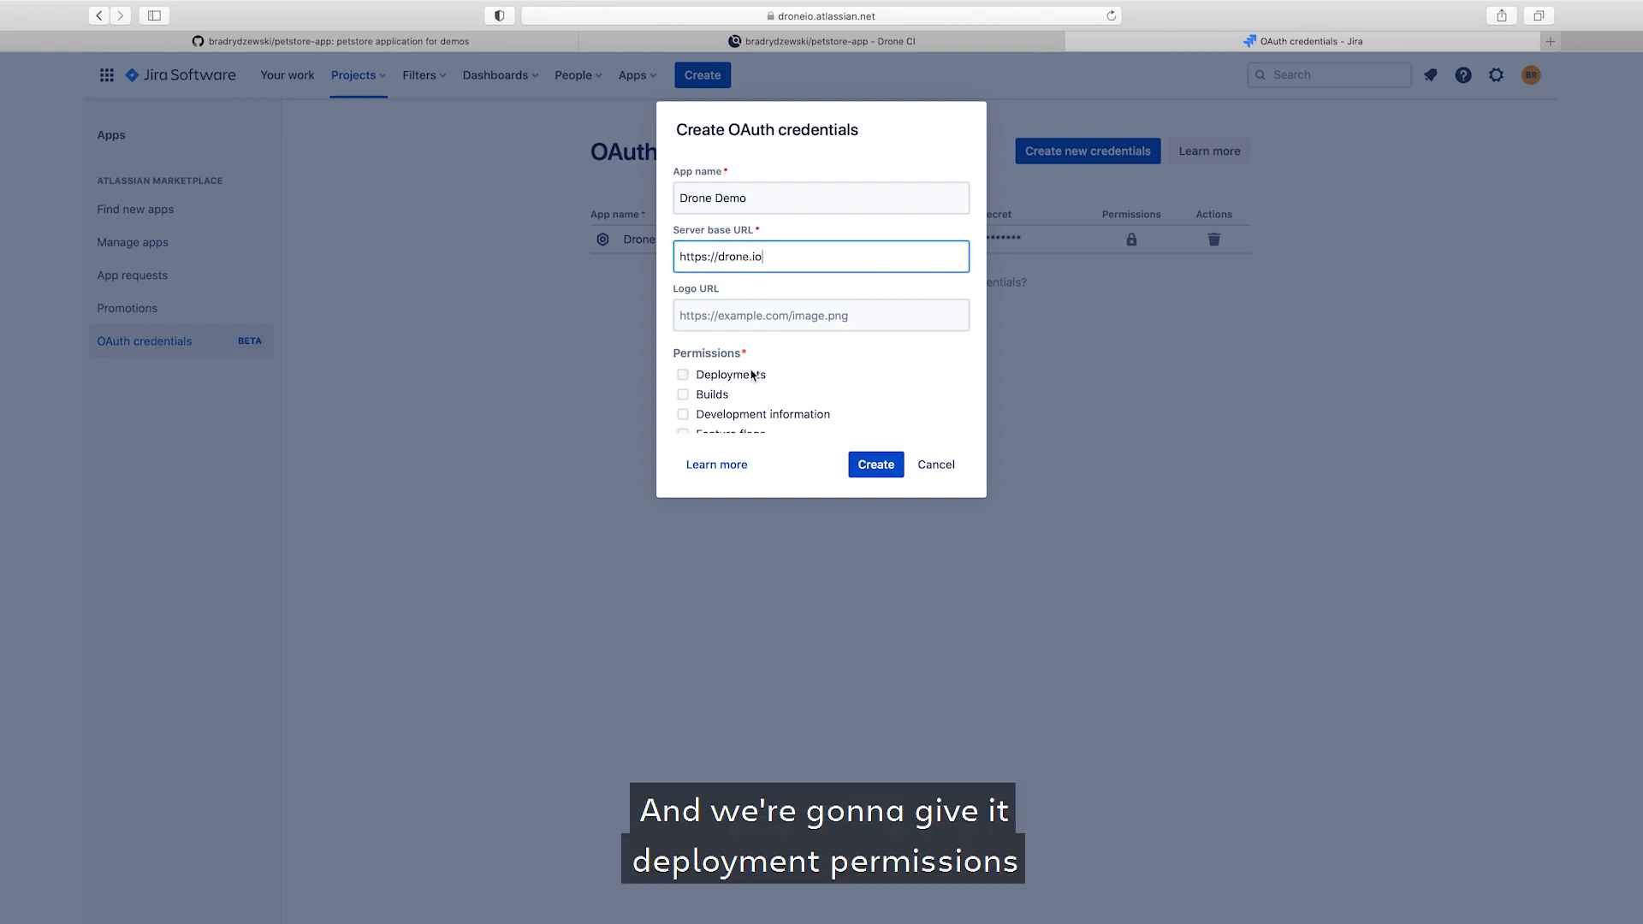
click(683, 377)
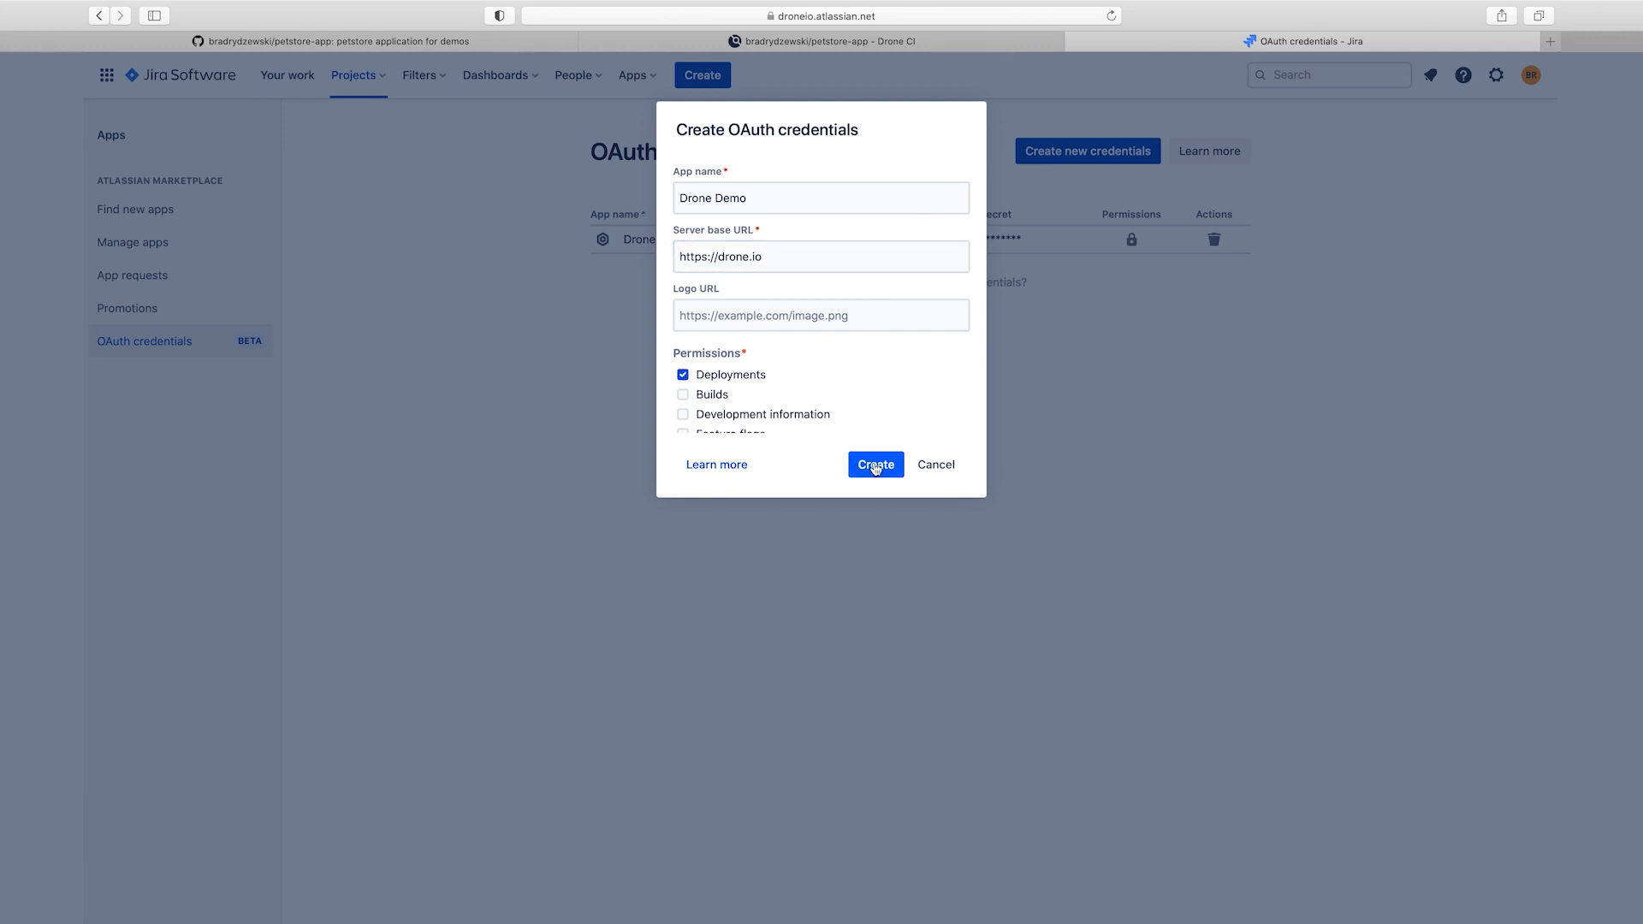
click(875, 465)
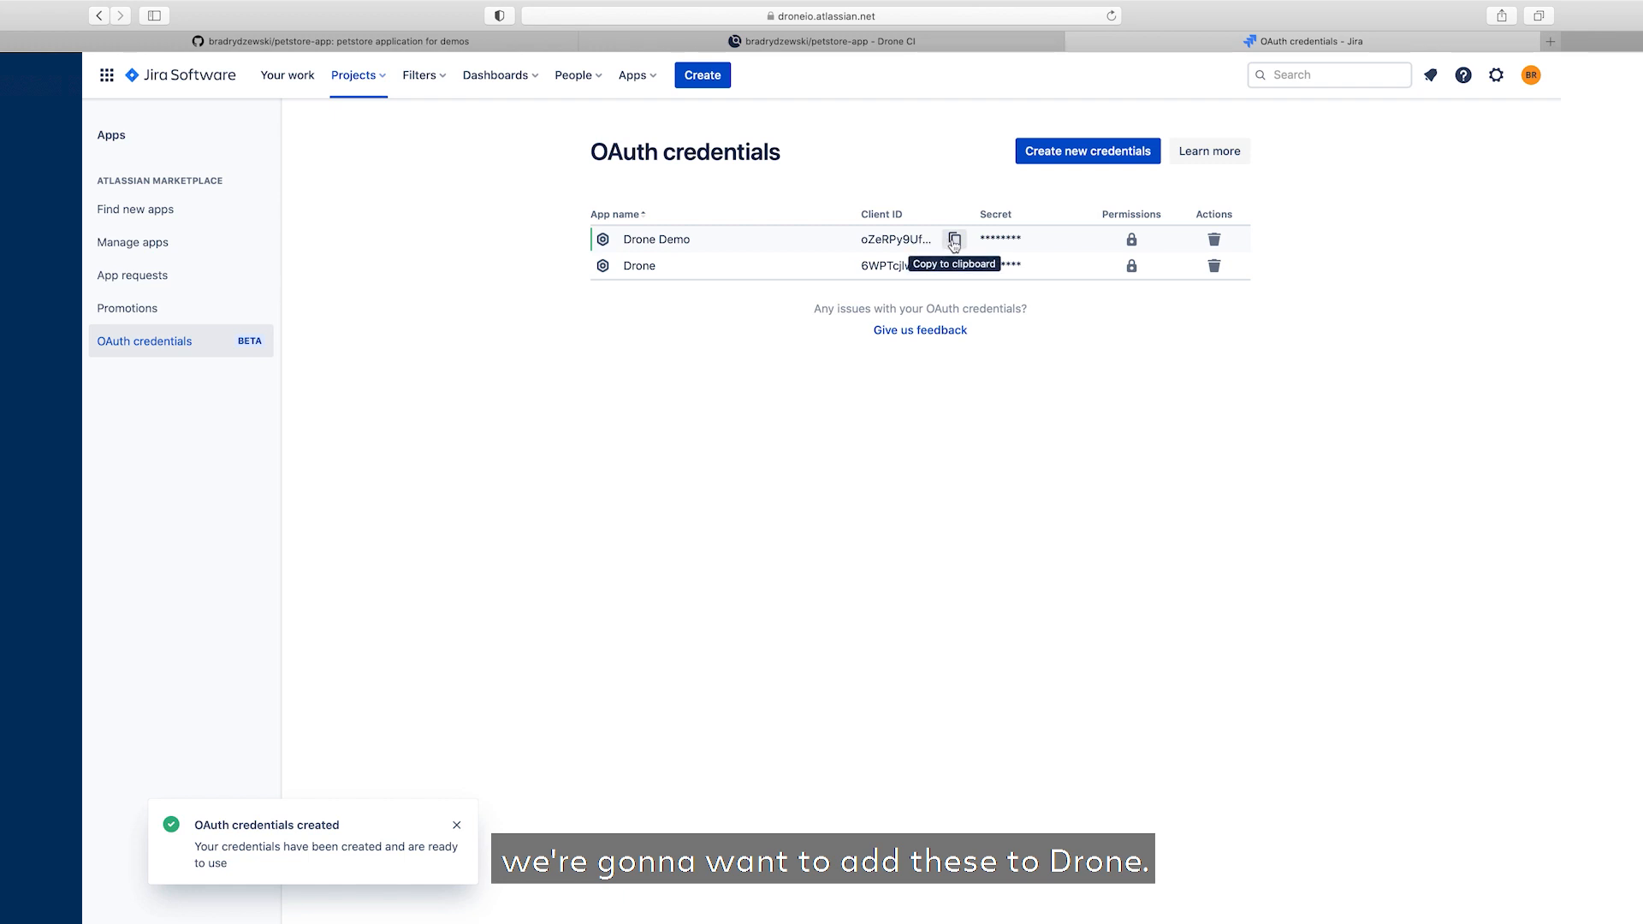
Copy the Drone Demo client ID and open the secrets settings of the petstore-app repository in Drone.
click(955, 241)
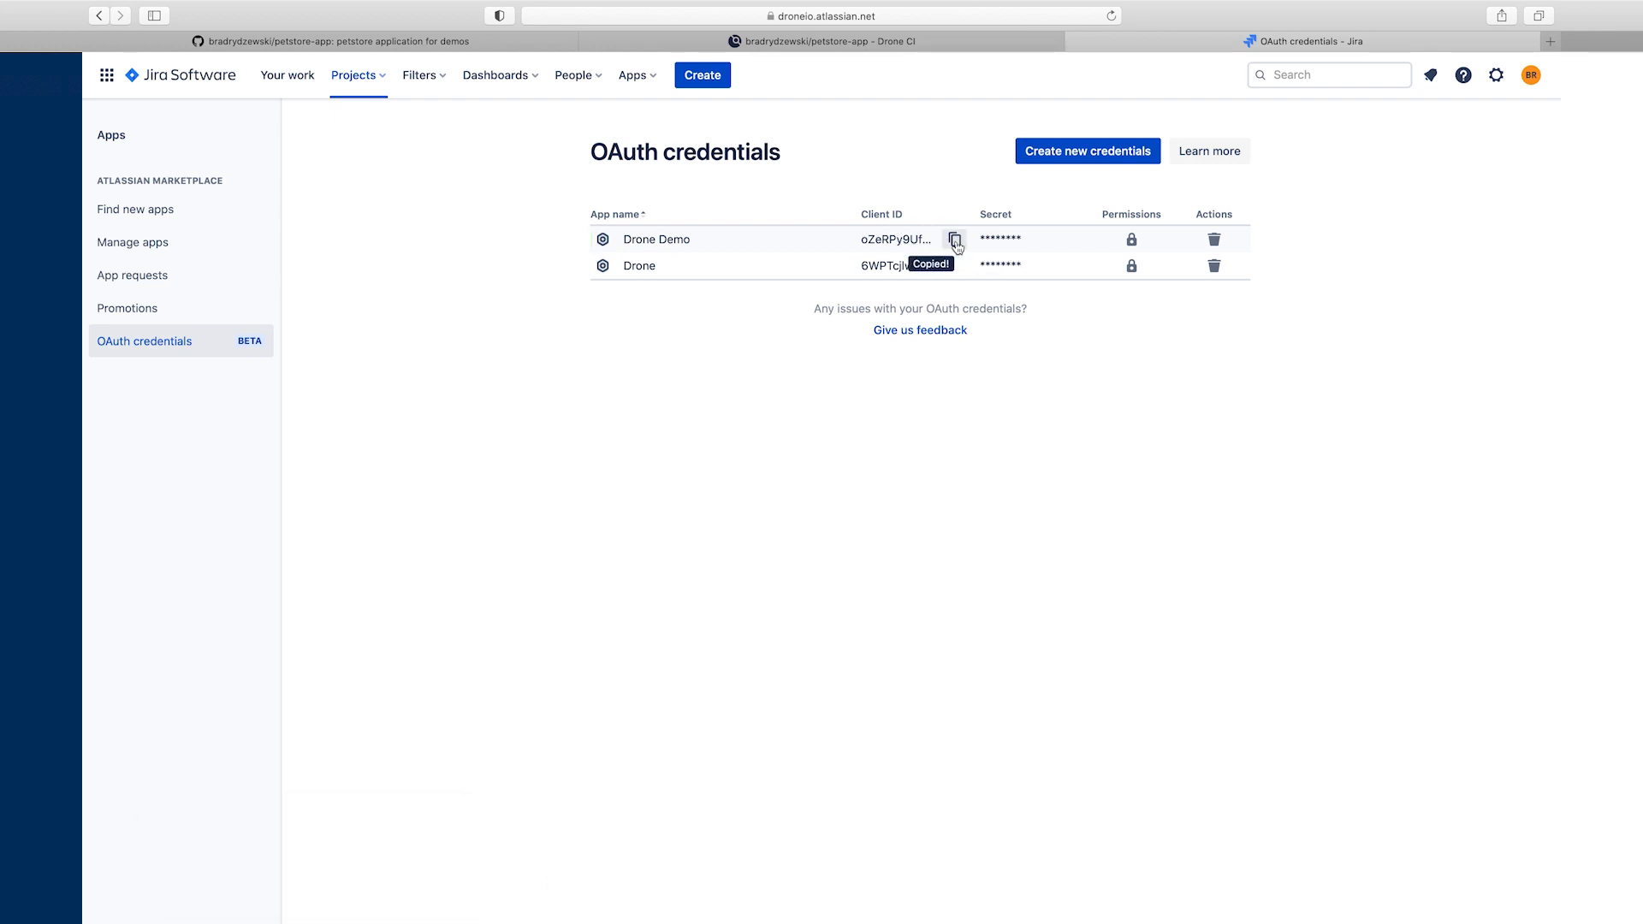
click(854, 47)
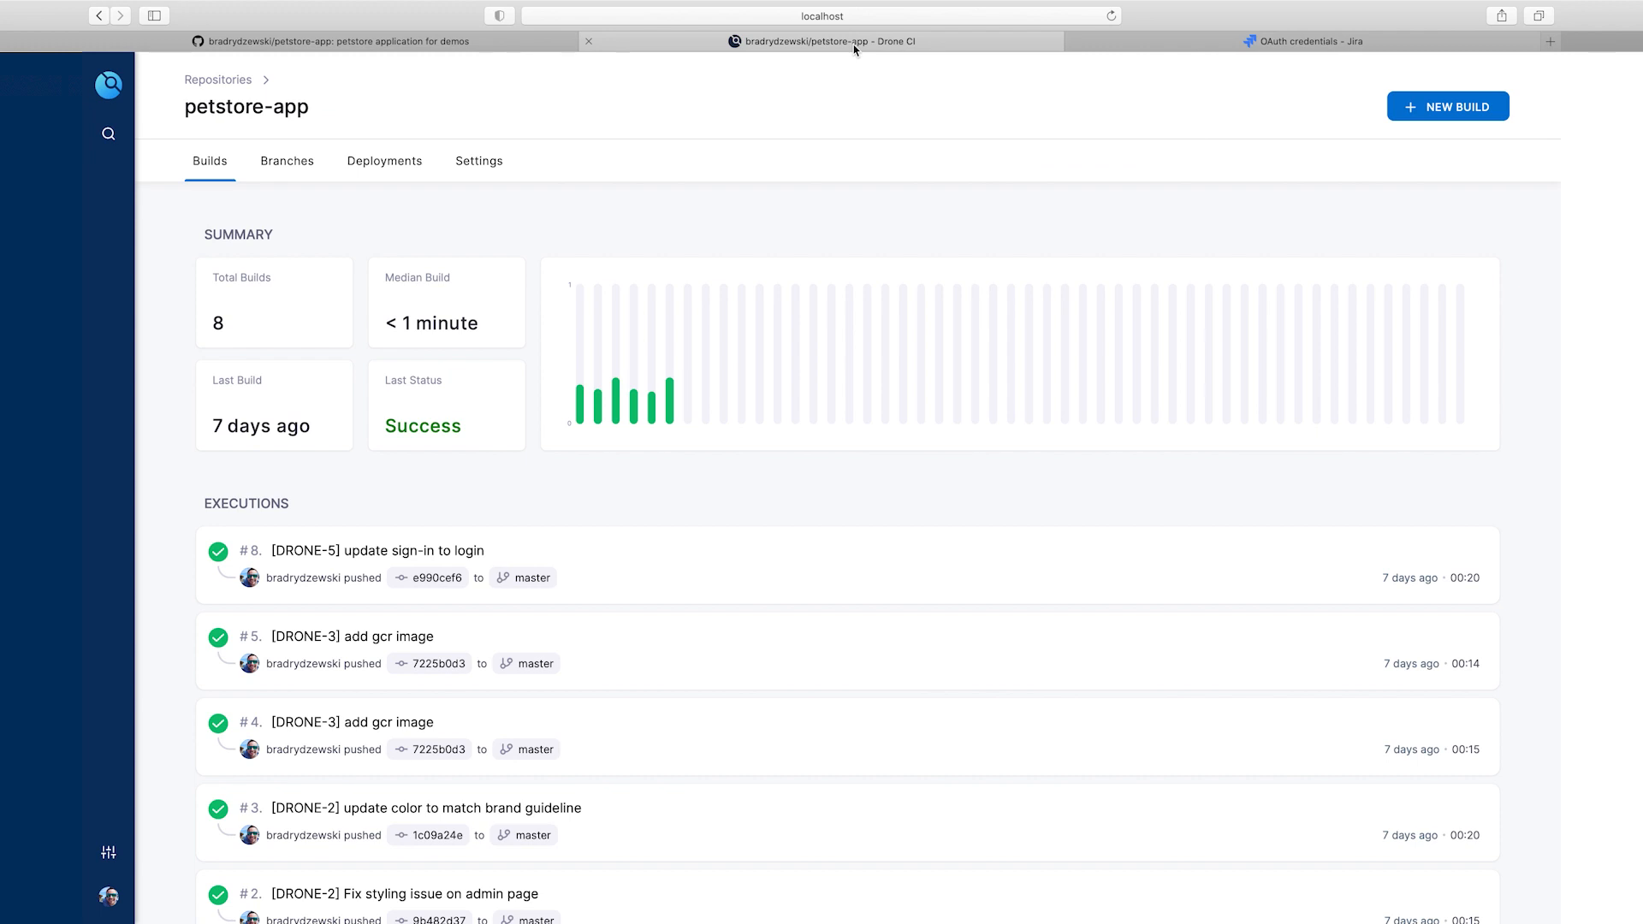
click(482, 166)
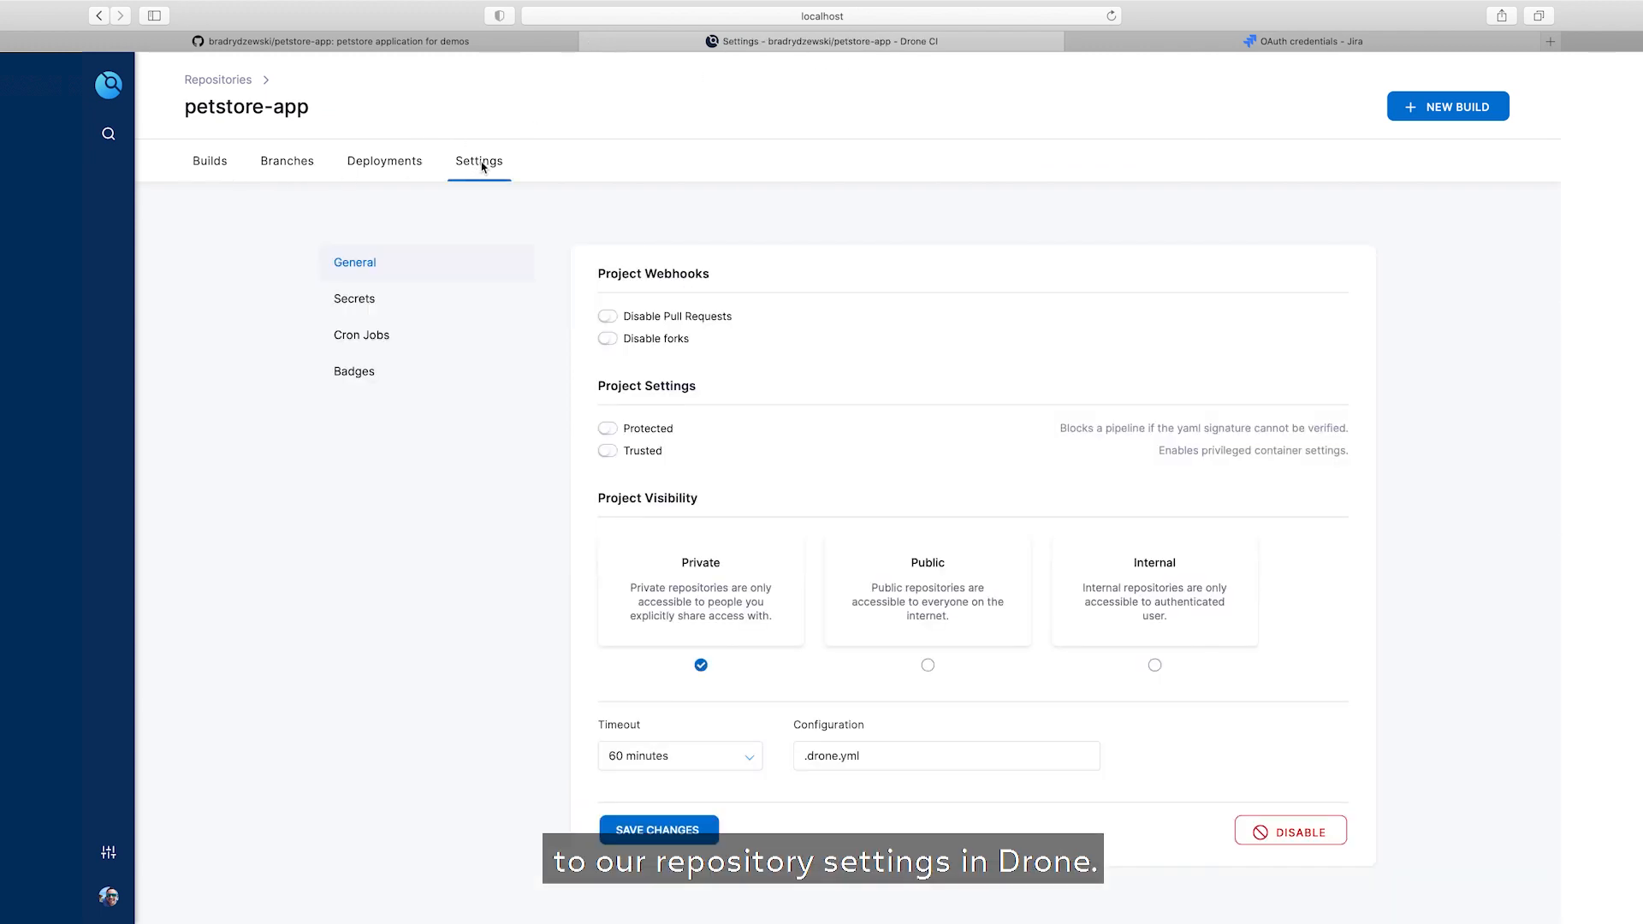
click(377, 298)
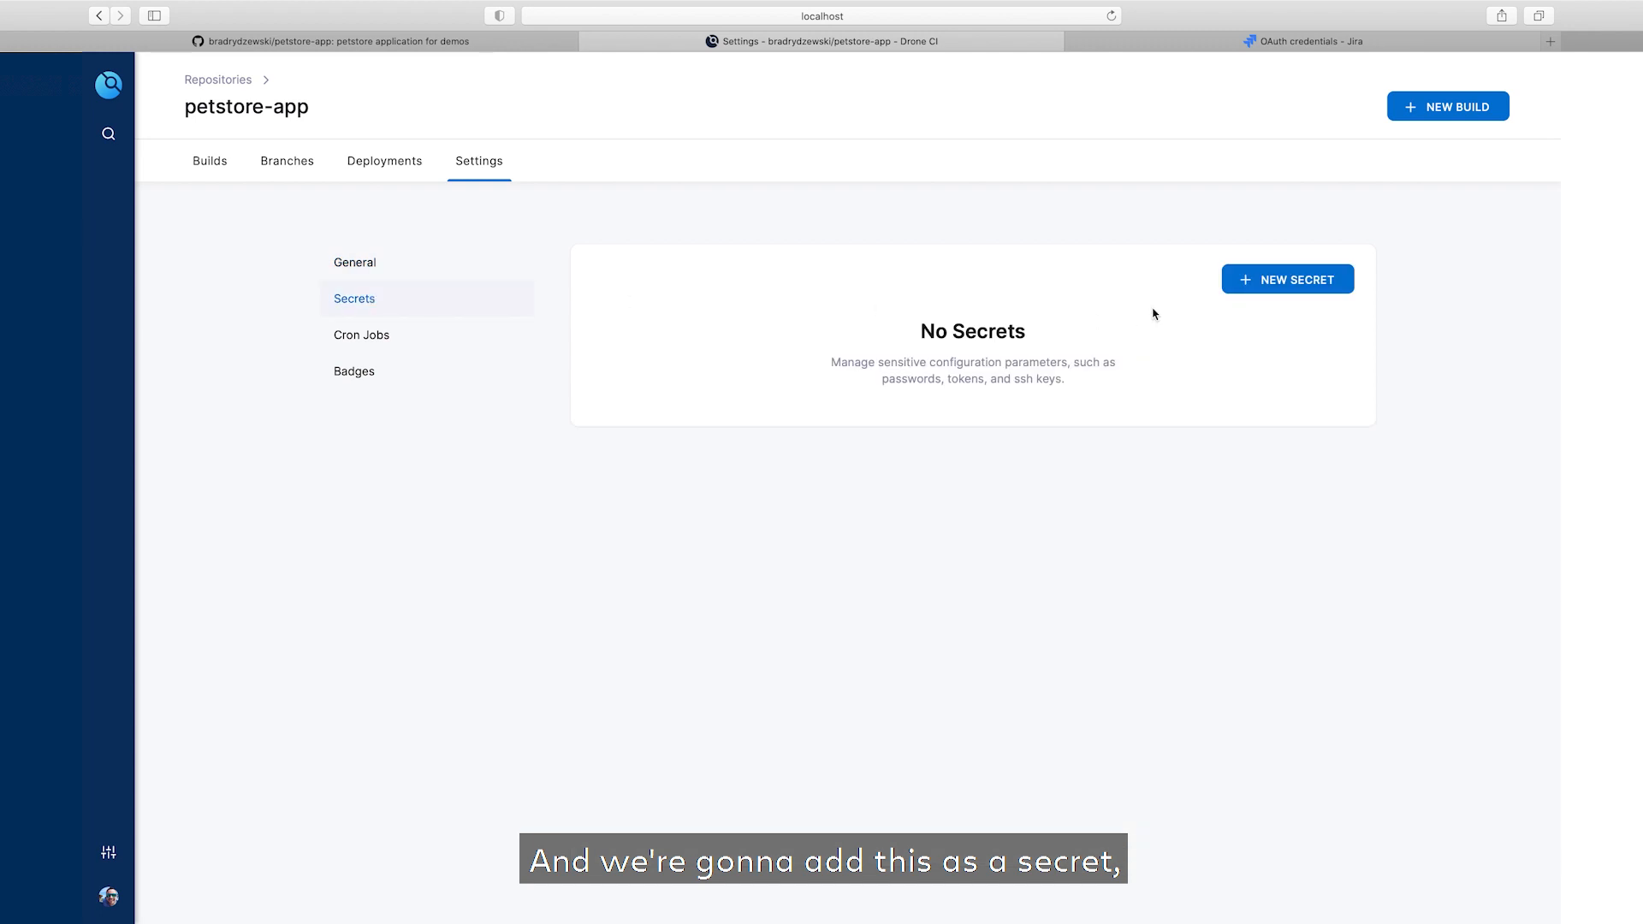
Add a repository secret named jira_client_id with the copied client ID as its value.
click(1281, 281)
text(jira_client_id)
click(787, 502)
key(super+v)
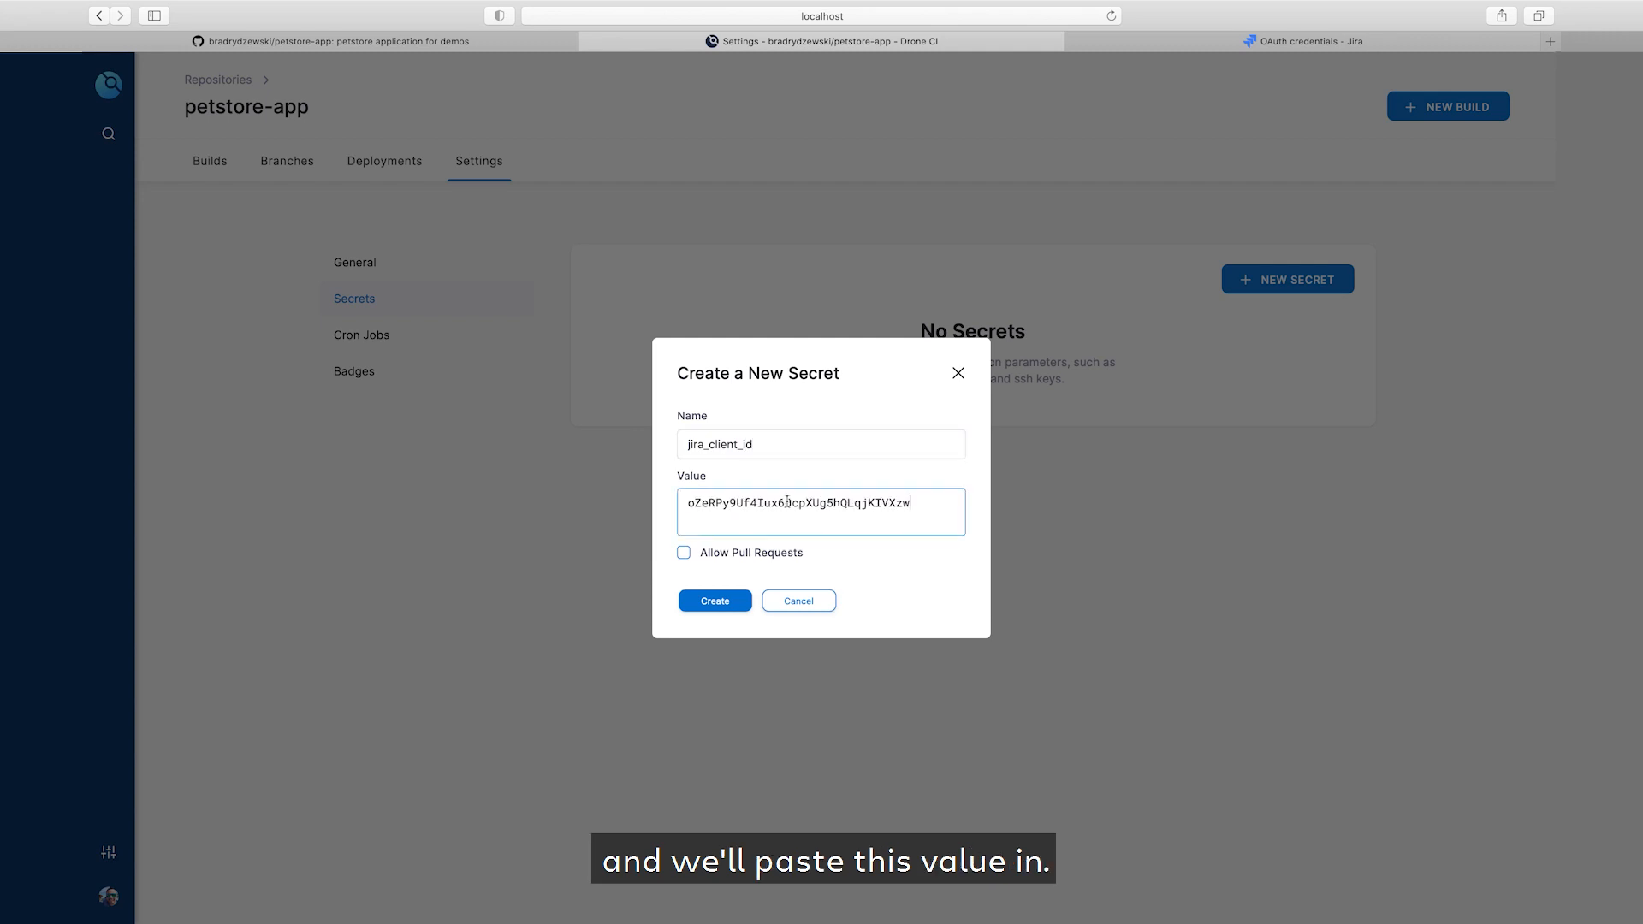
click(721, 600)
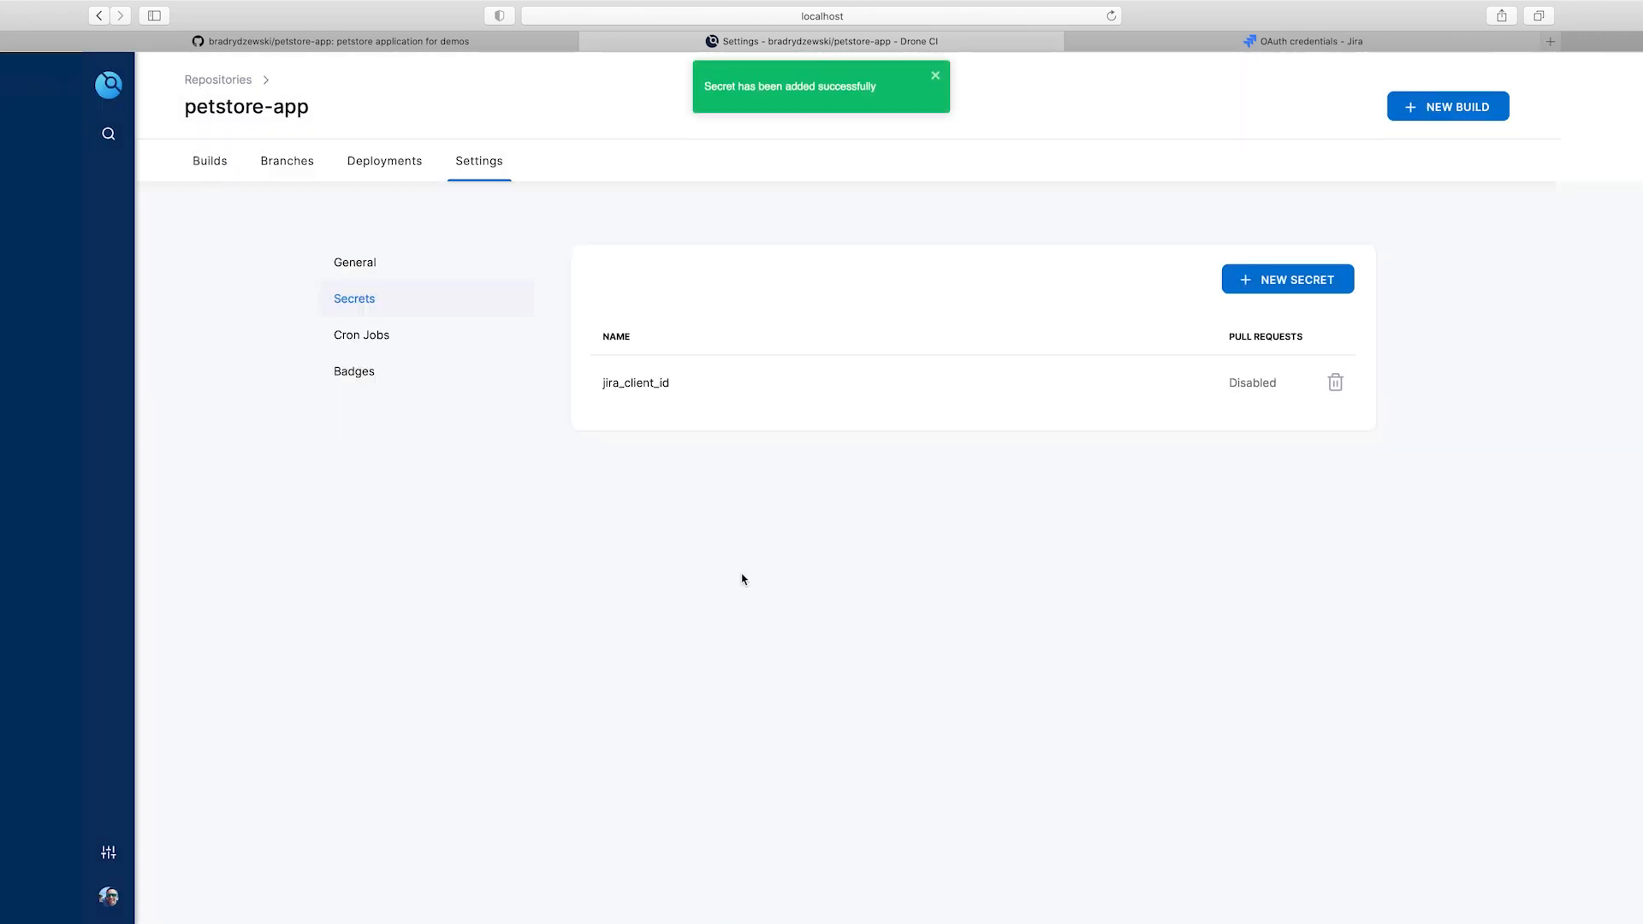
Copy the Drone Demo client secret from Jira and add it in Drone as a repository secret named jira_client_secret.
click(1220, 49)
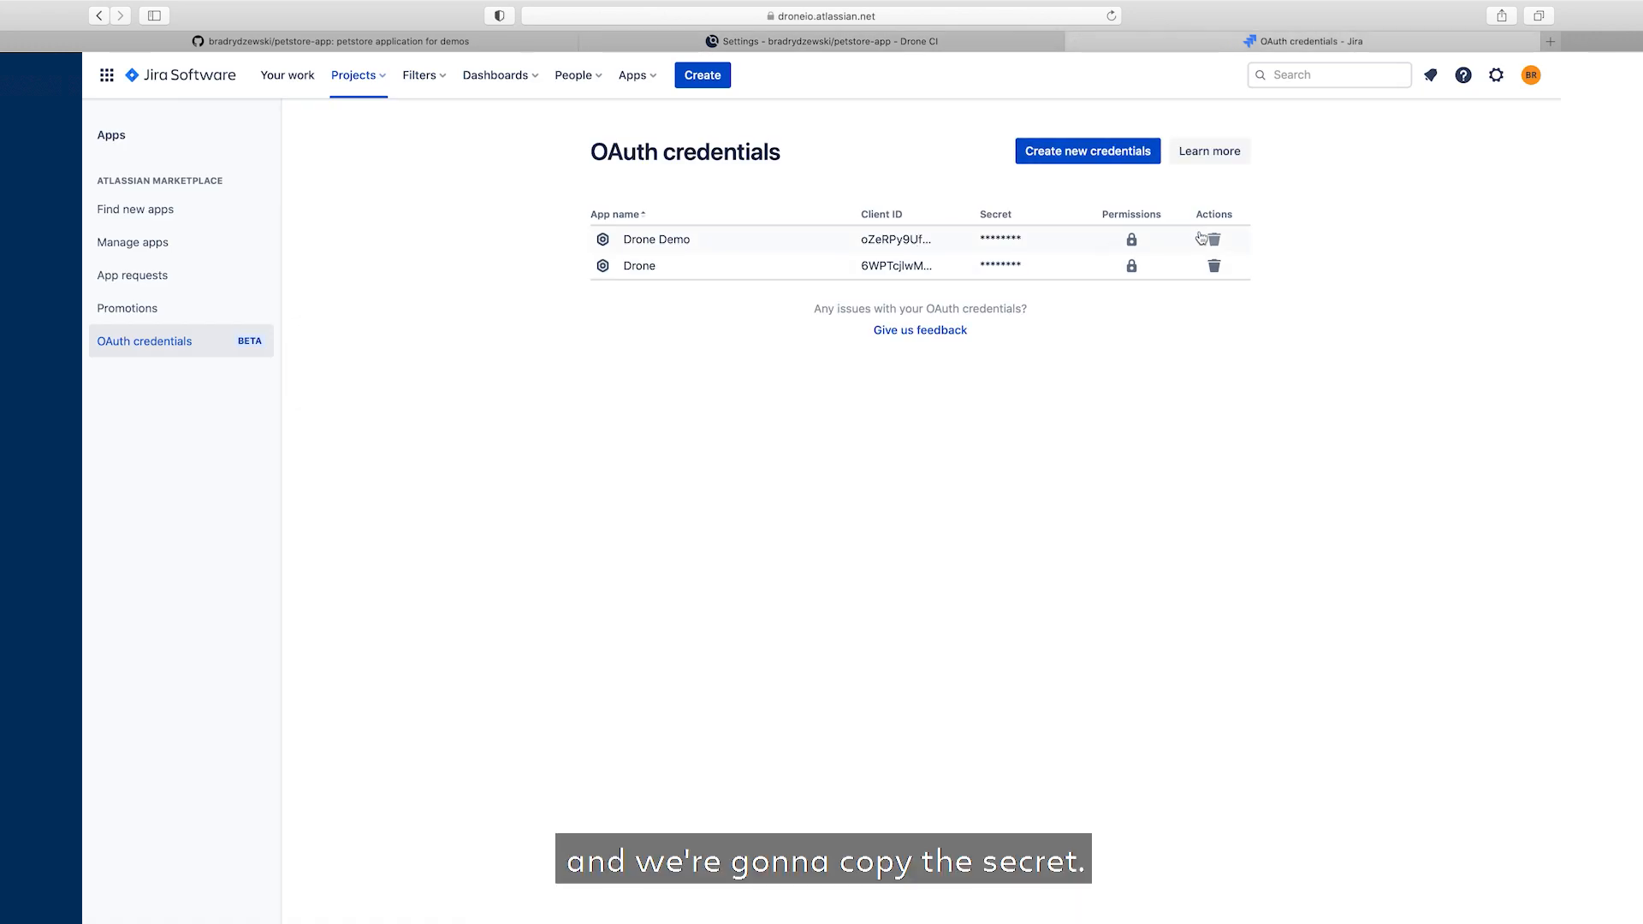
click(1040, 241)
click(912, 44)
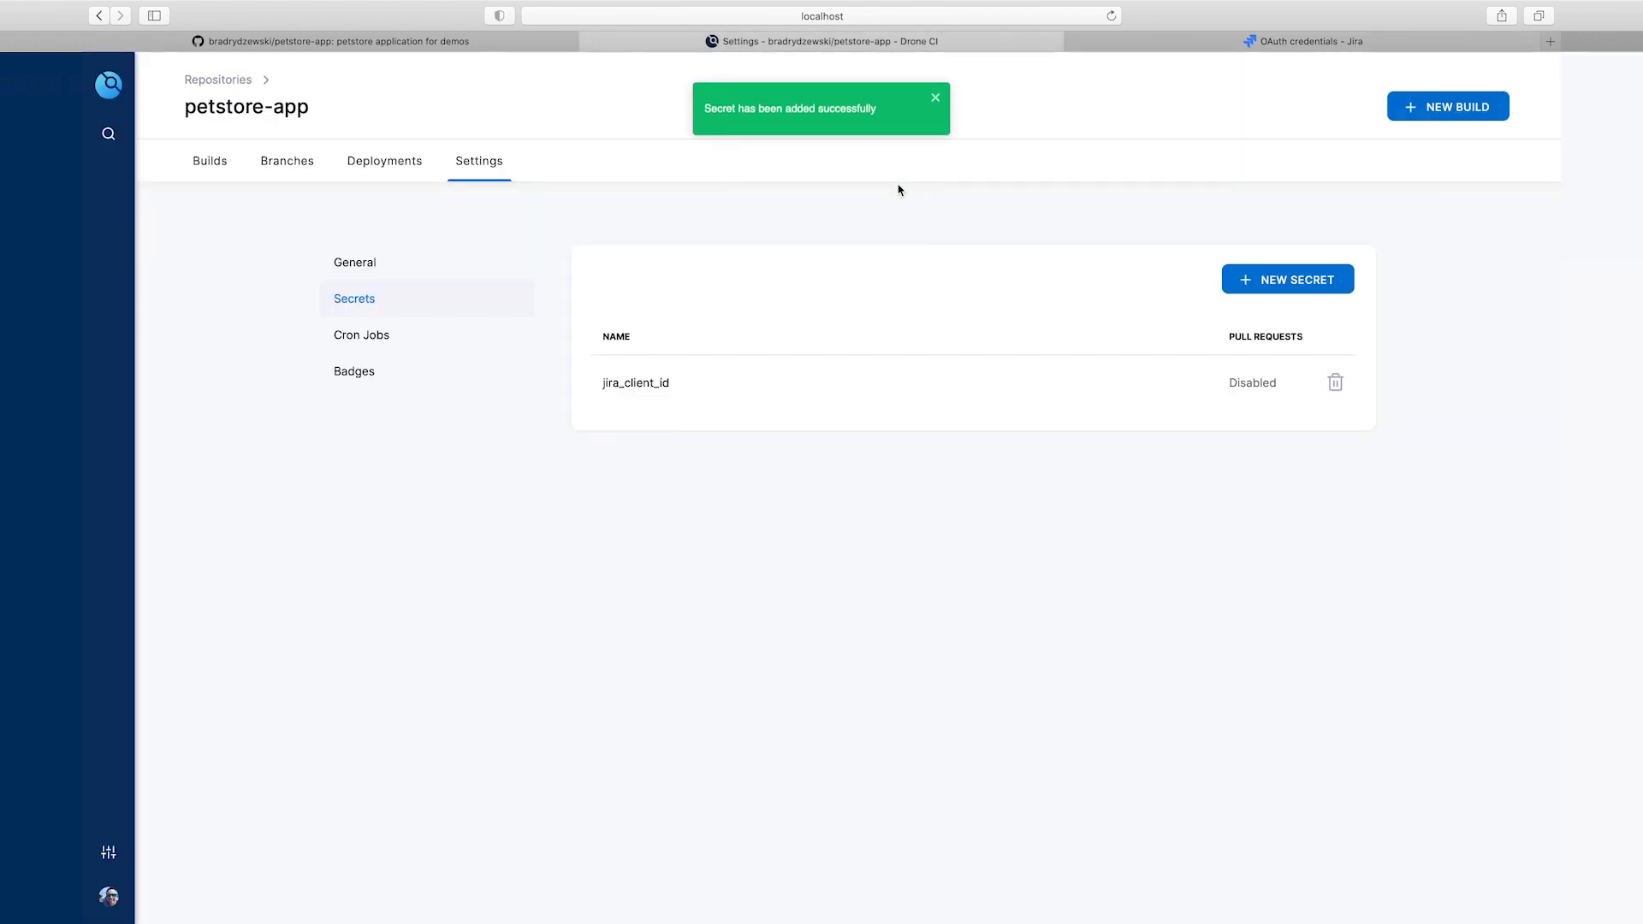
click(1285, 278)
text(ji)
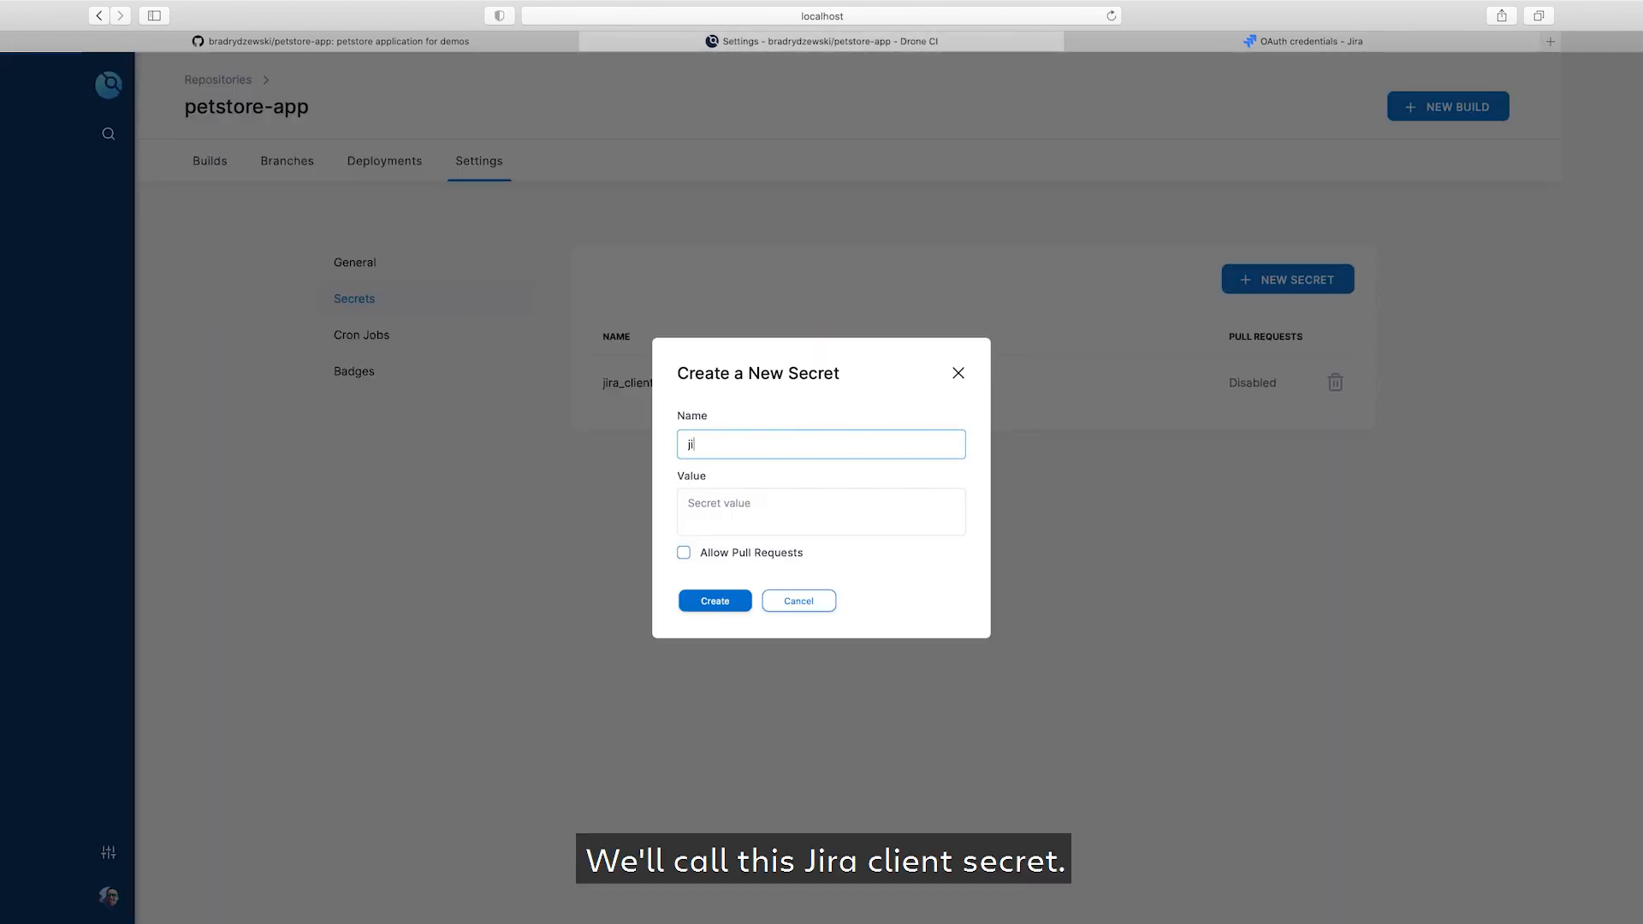
text(ra_client_secret)
click(779, 501)
key(super+v)
click(715, 602)
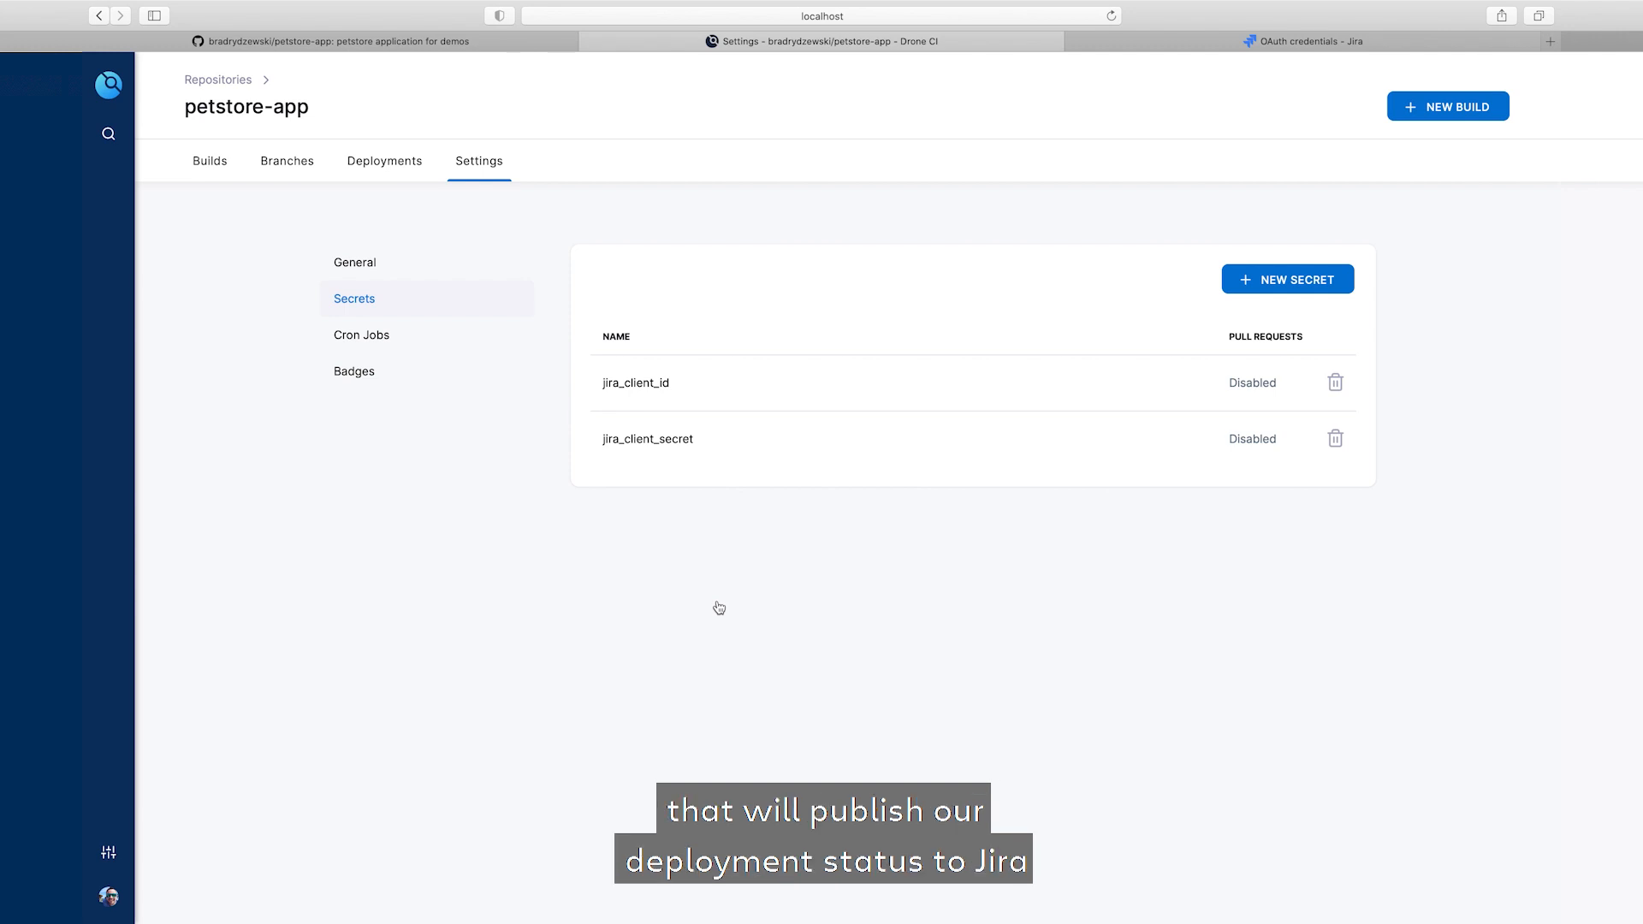
Switch to the petstore-app repository on GitHub and open its .drone.yml file.
click(212, 172)
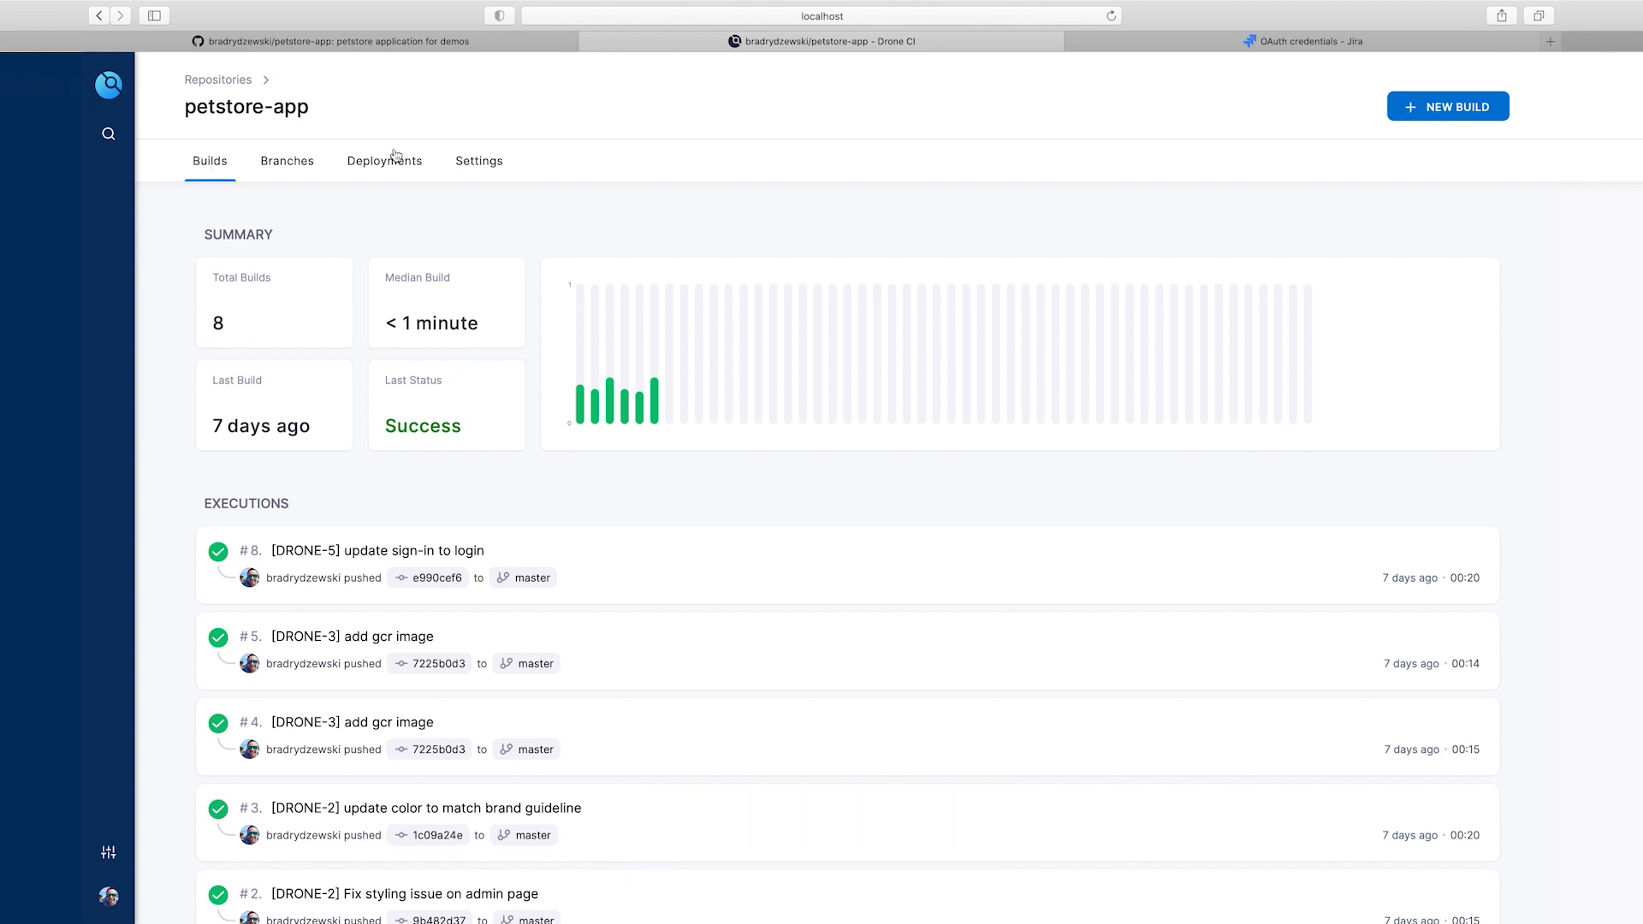
click(371, 43)
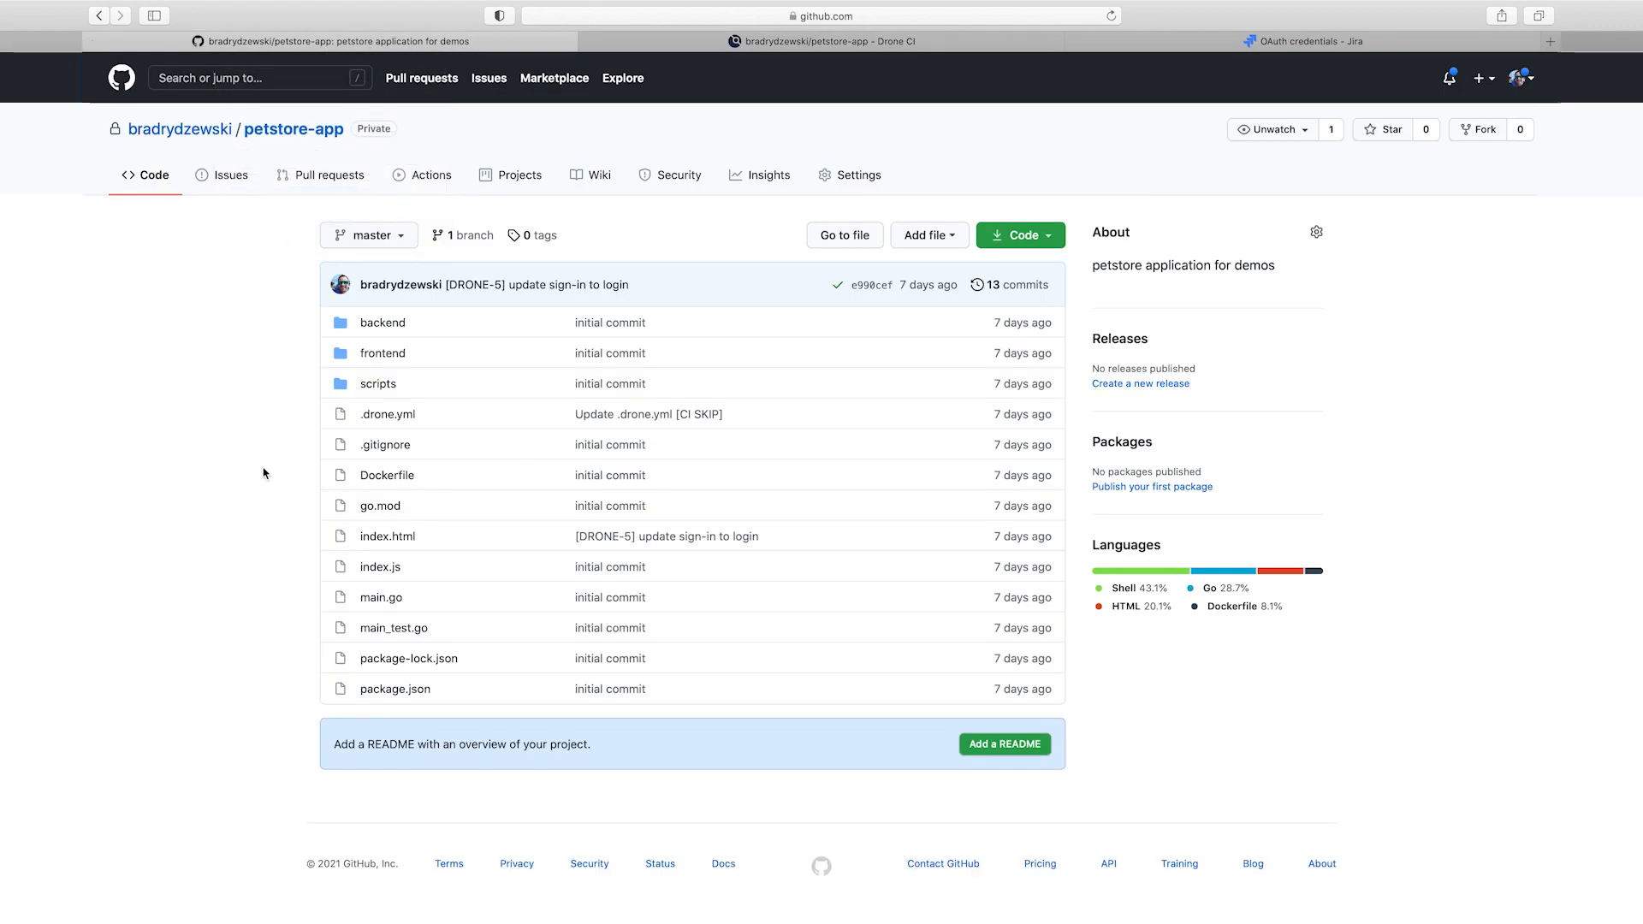
click(397, 420)
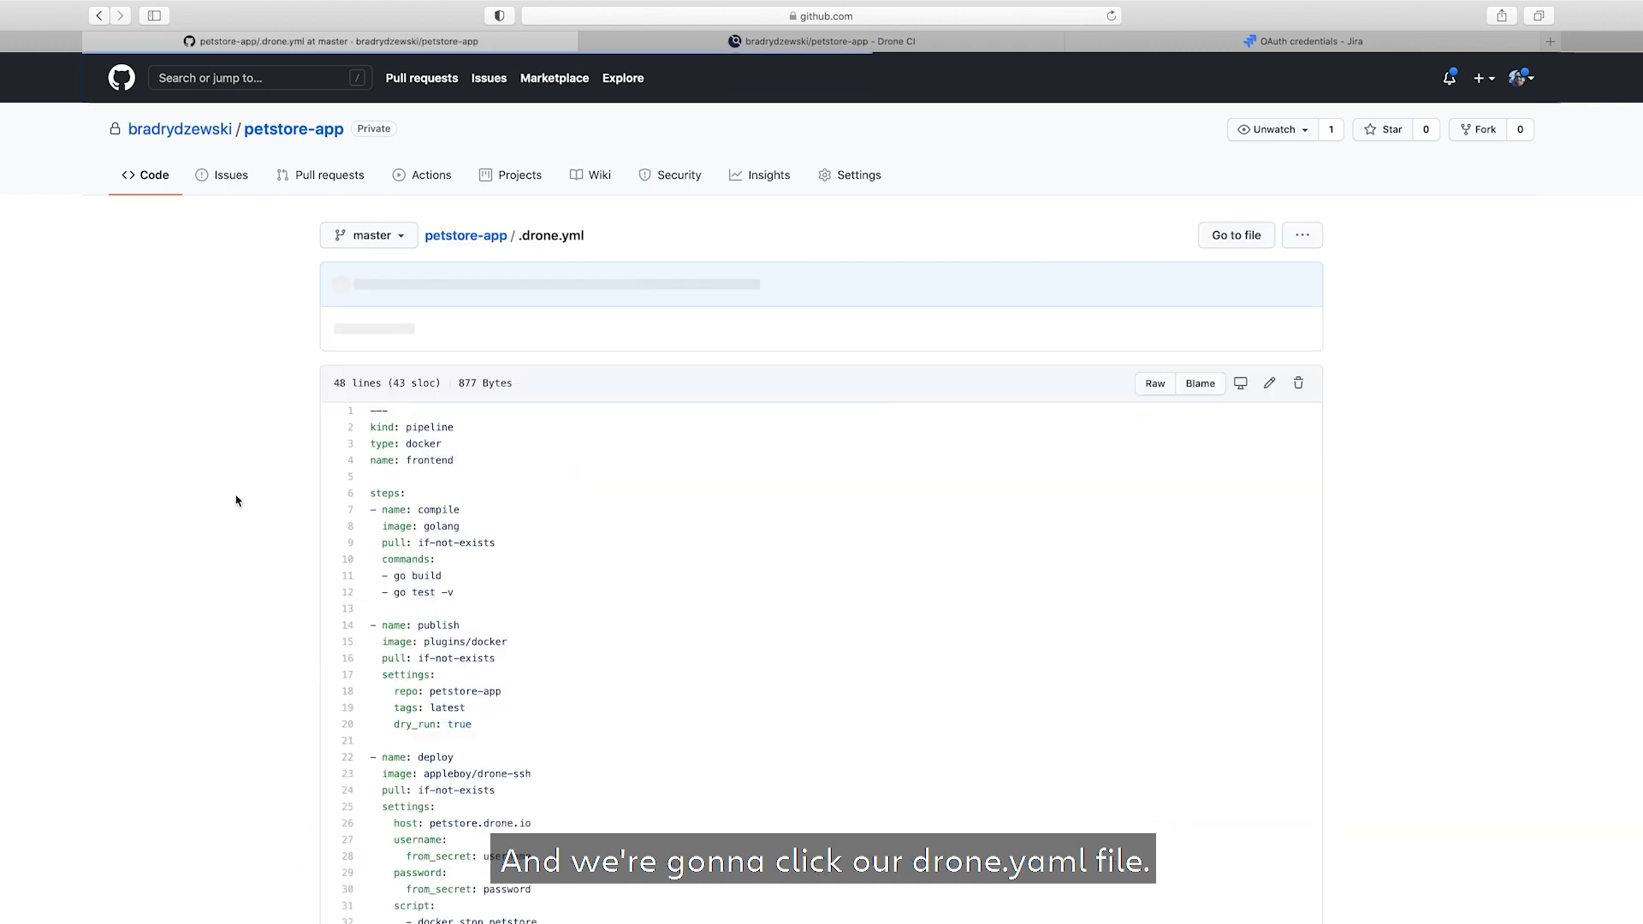
Examine the pipeline's jira step in .drone.yml, including its plugin image, client ID and secret references, instance, project and environment.
scroll(236, 500, down, 2)
scroll(236, 501, down, 2)
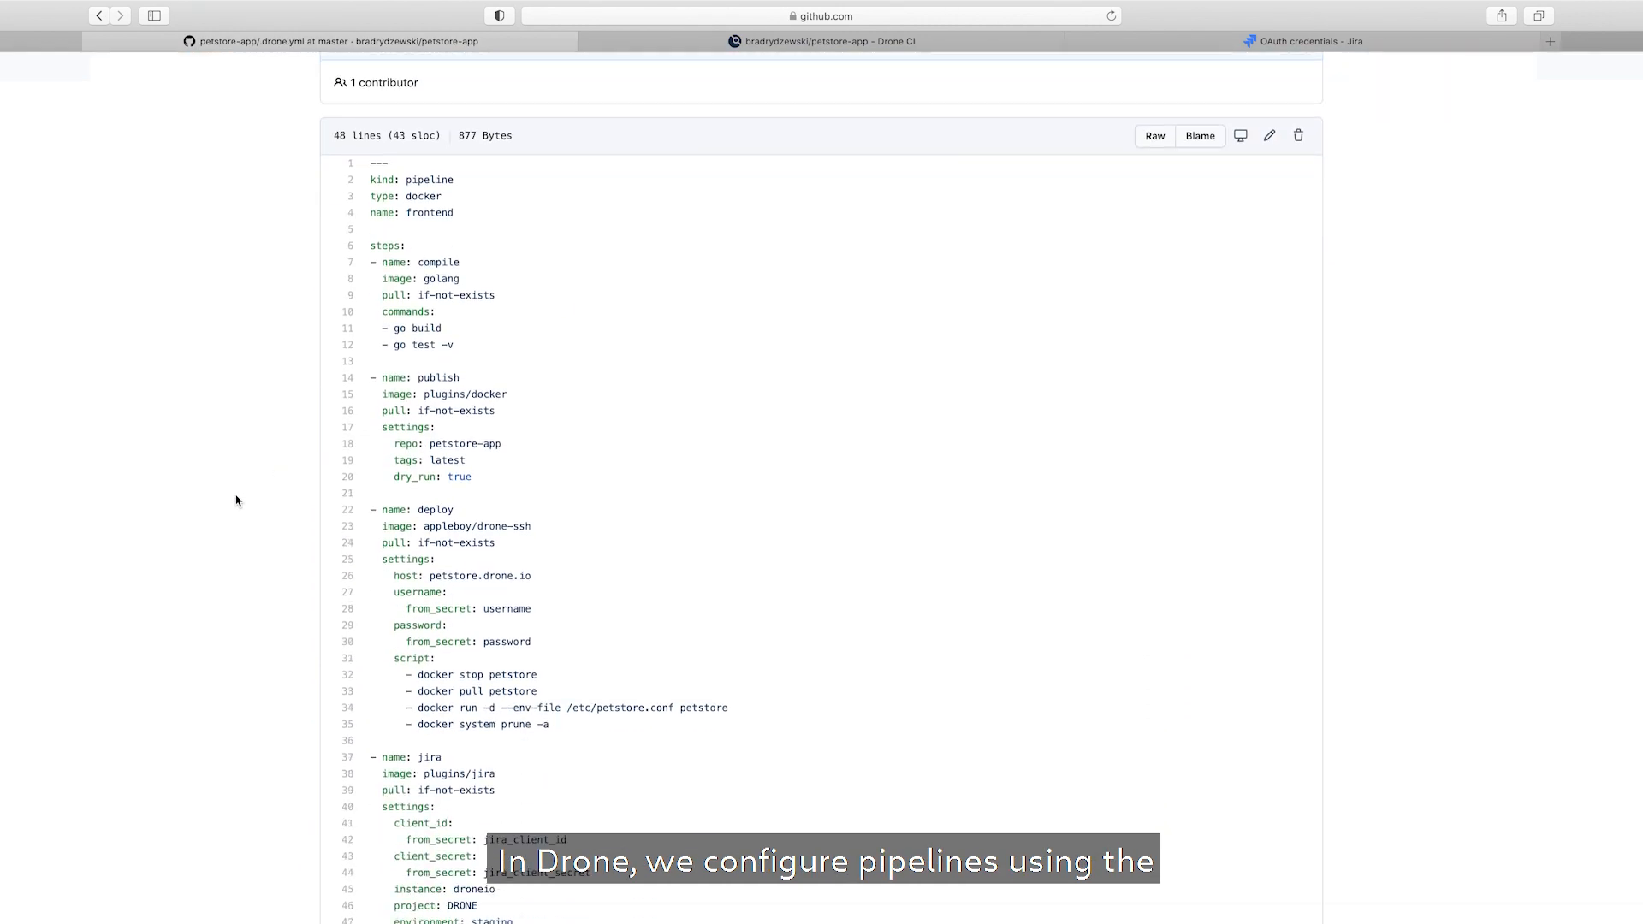
scroll(237, 500, down, 1)
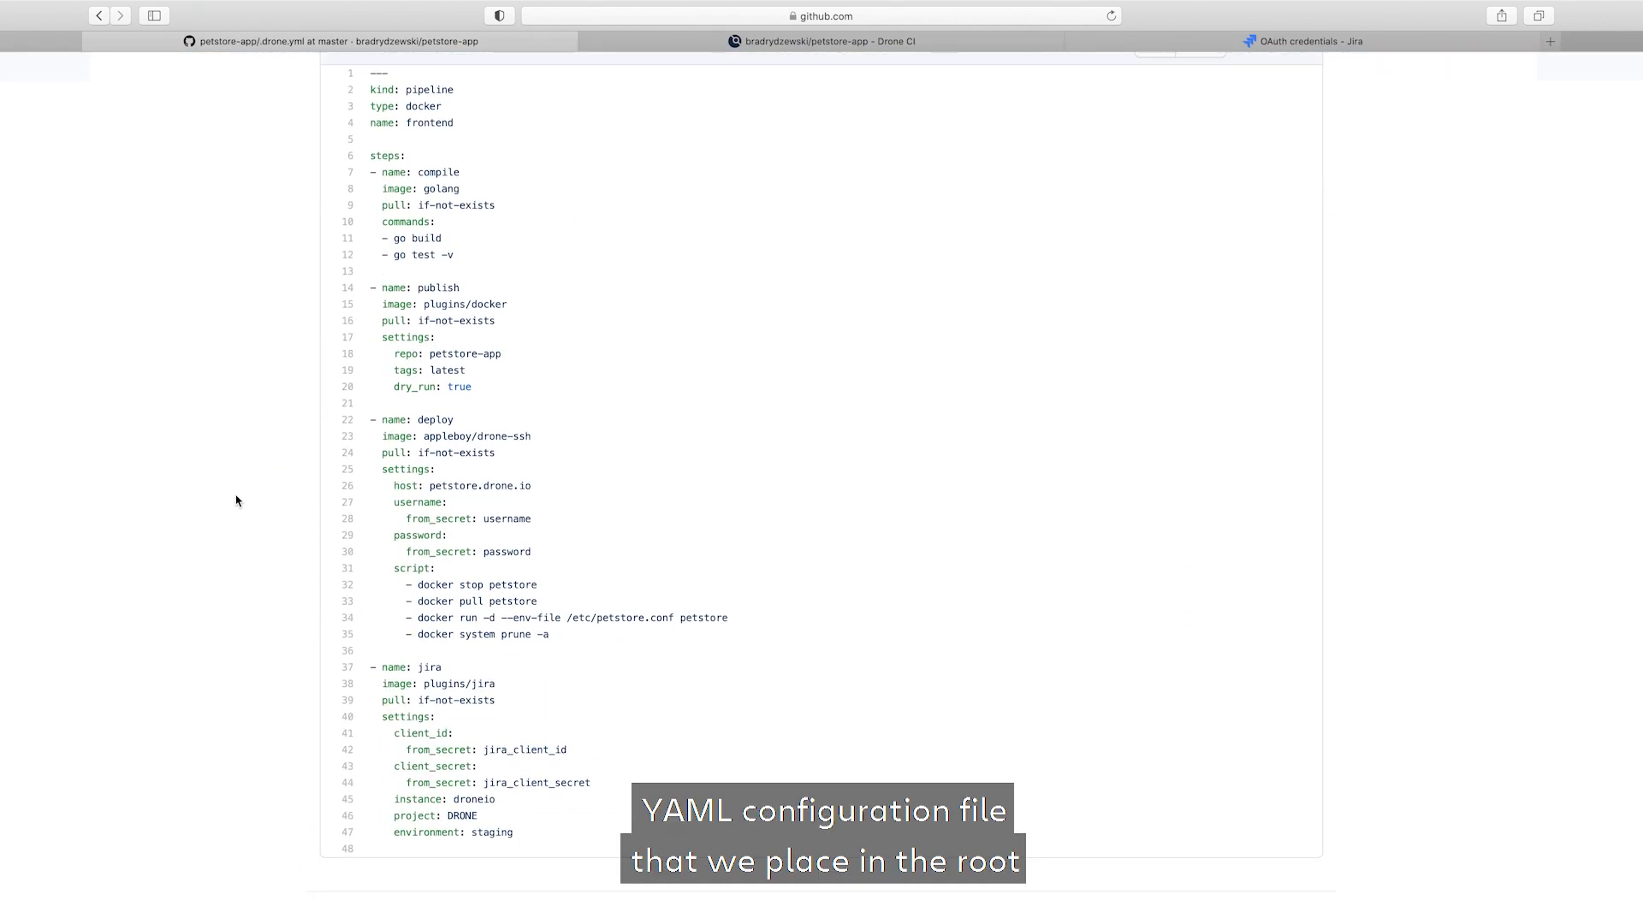
scroll(645, 344, down, 2)
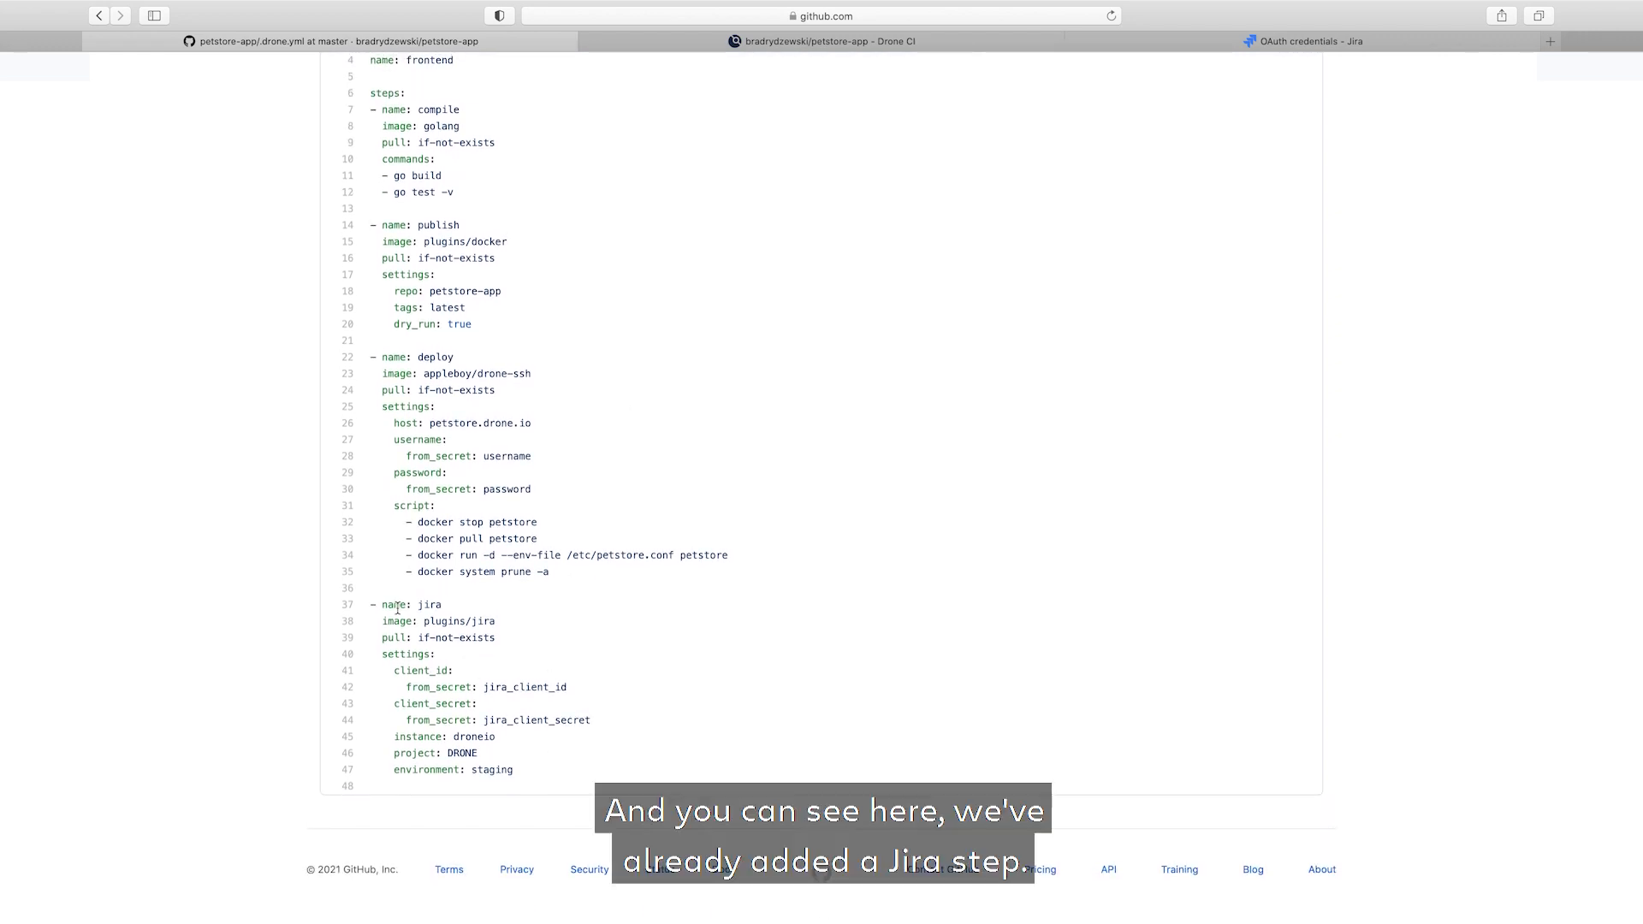
drag(369, 604, 508, 633)
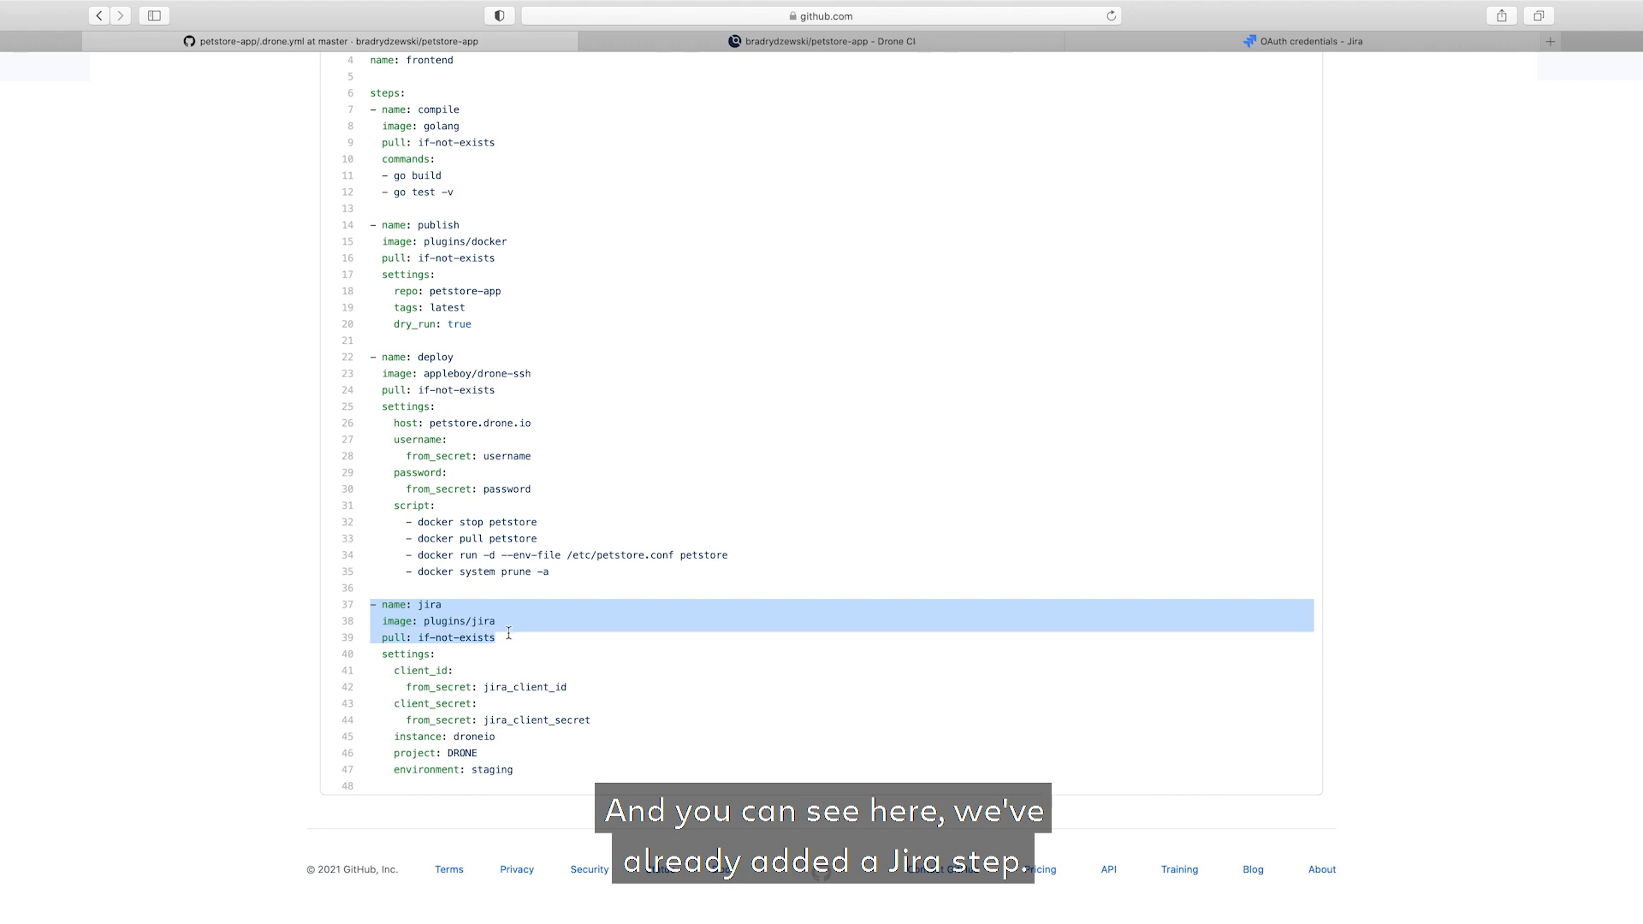
click(476, 612)
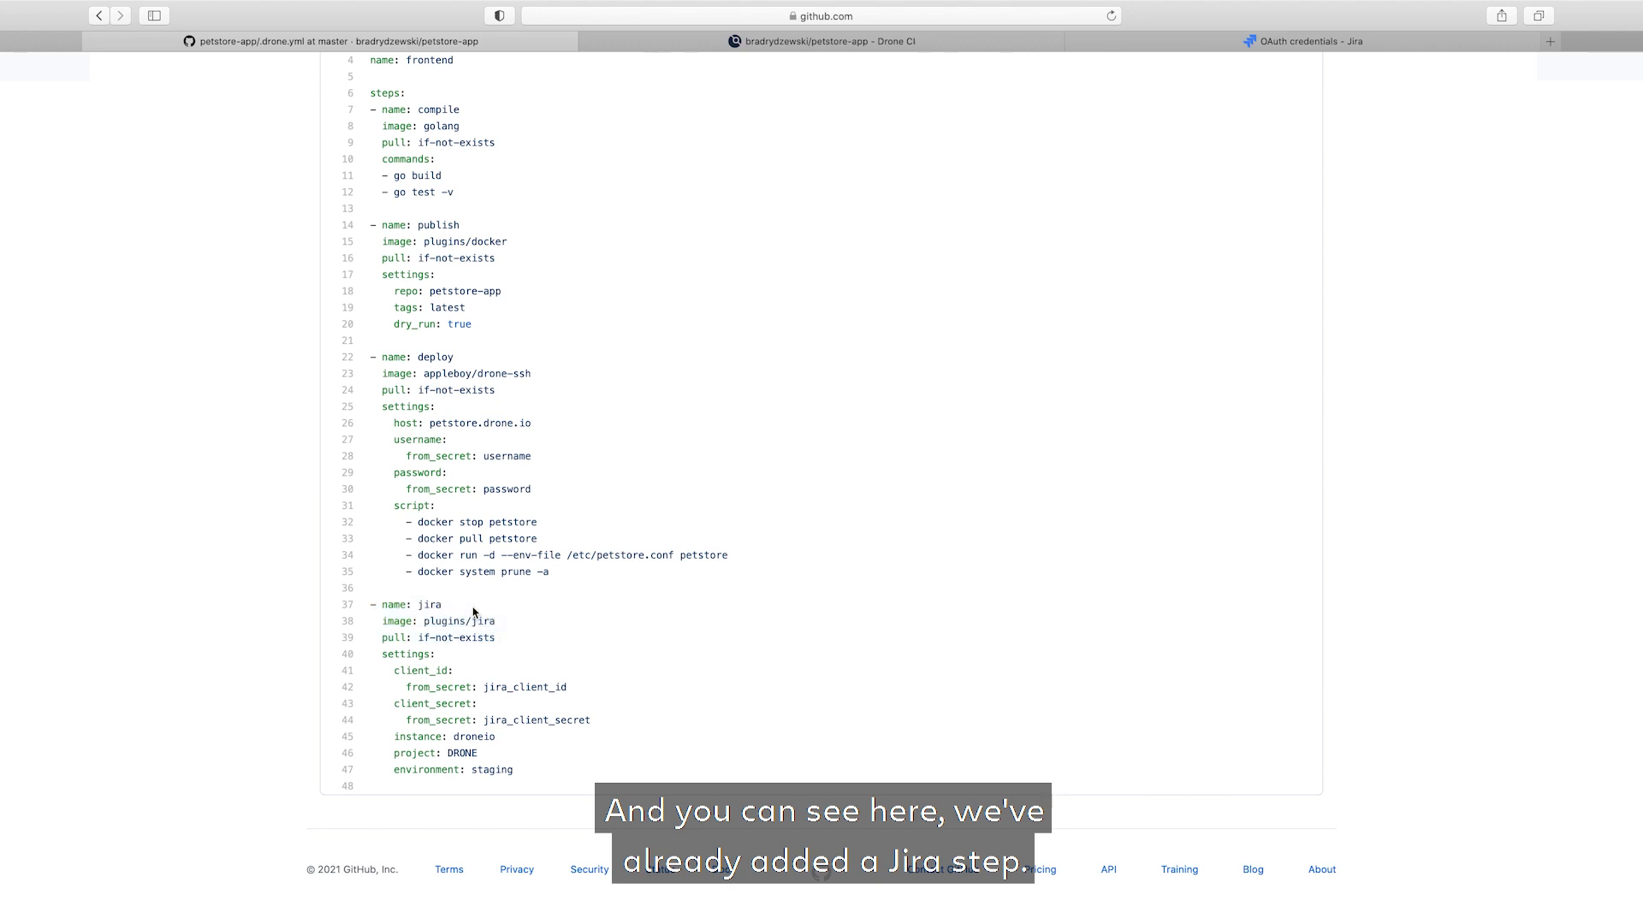
drag(423, 622, 502, 623)
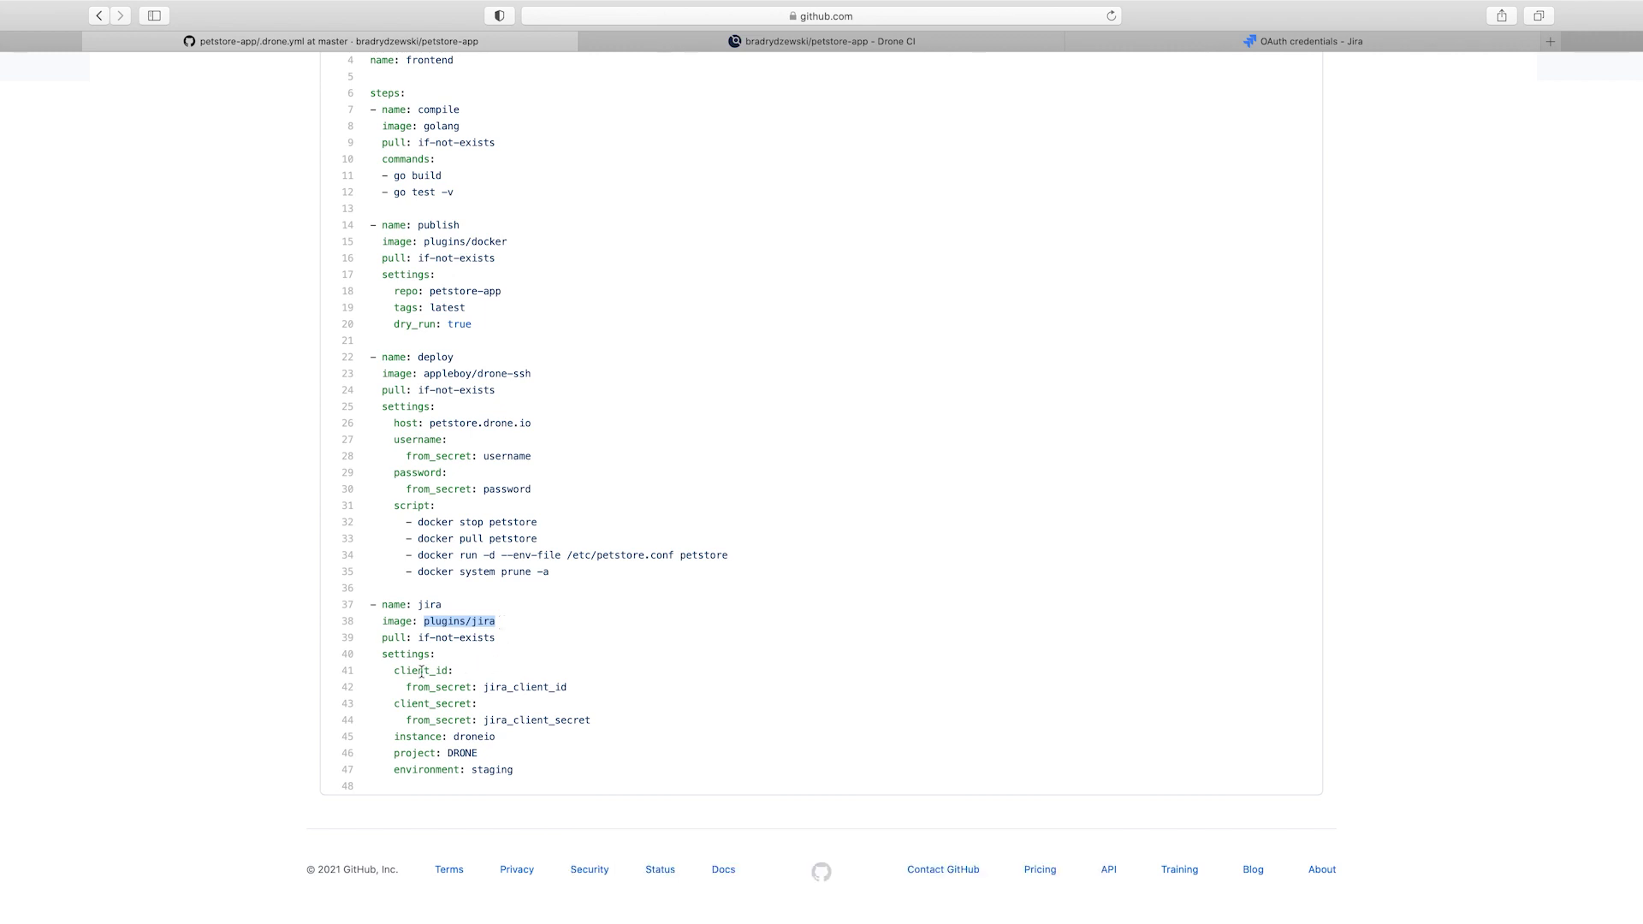
drag(397, 672, 456, 671)
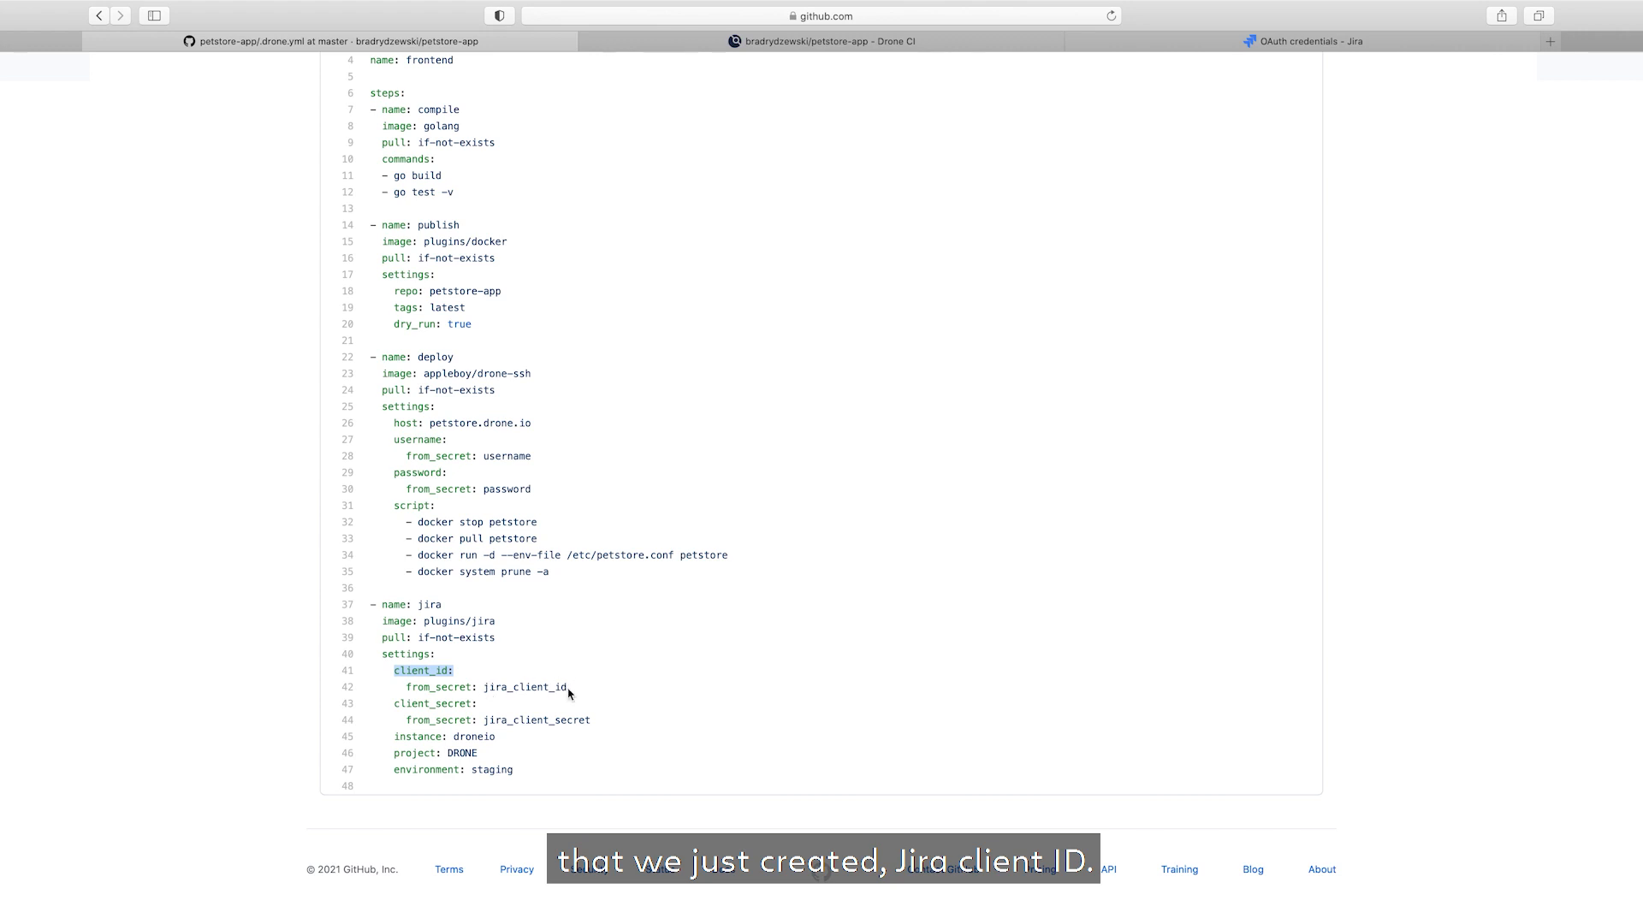
double_click(436, 704)
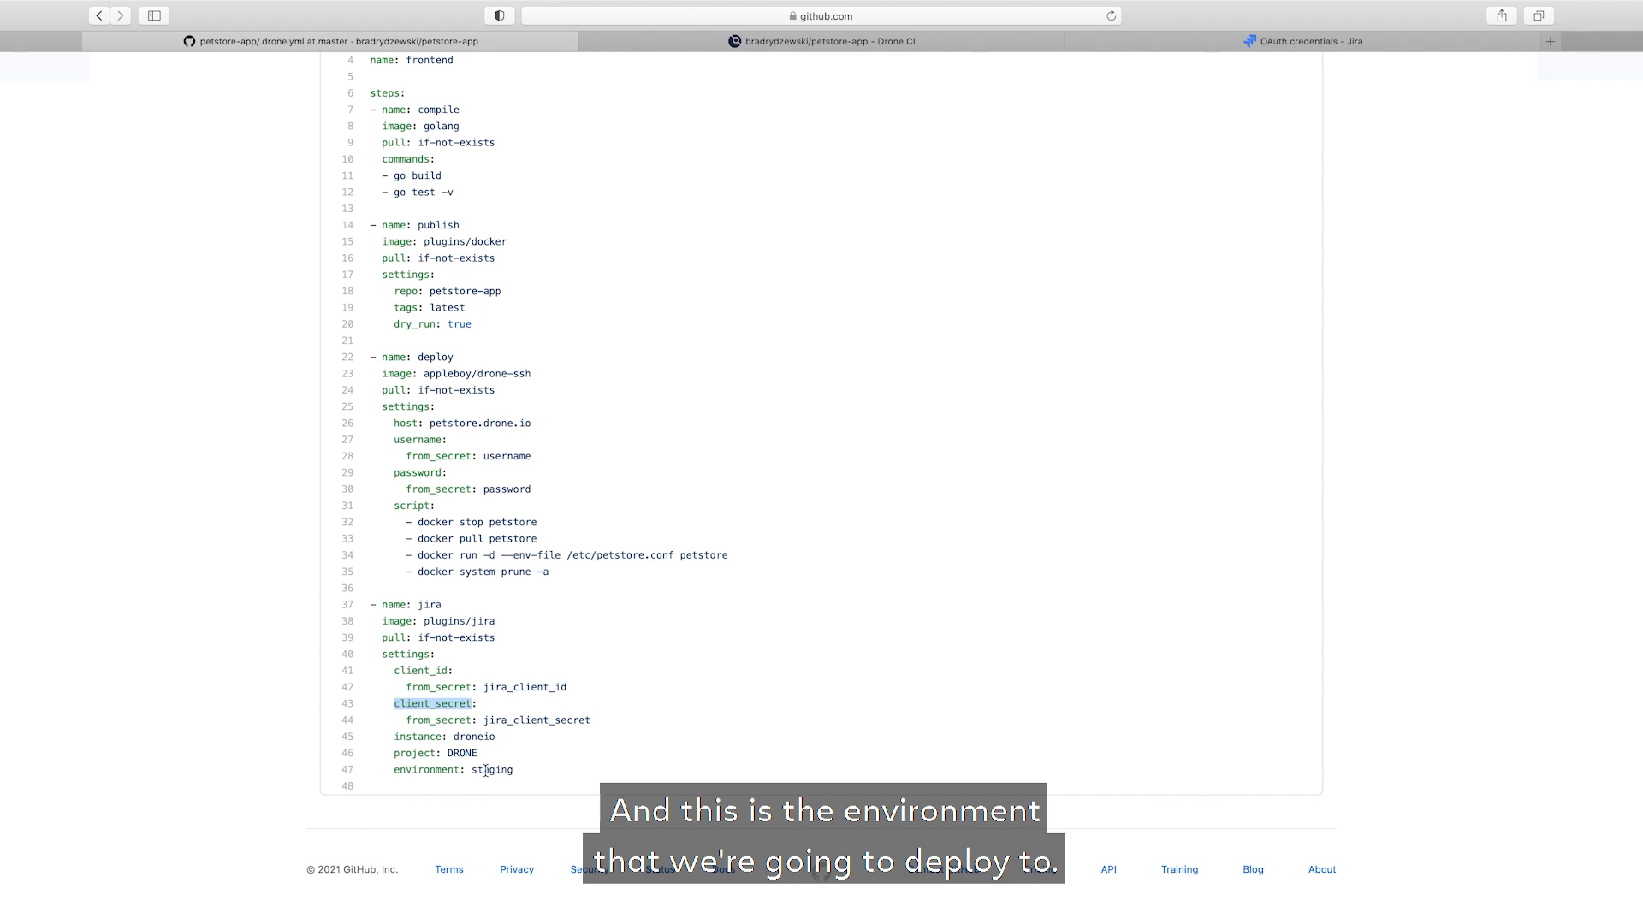
click(567, 746)
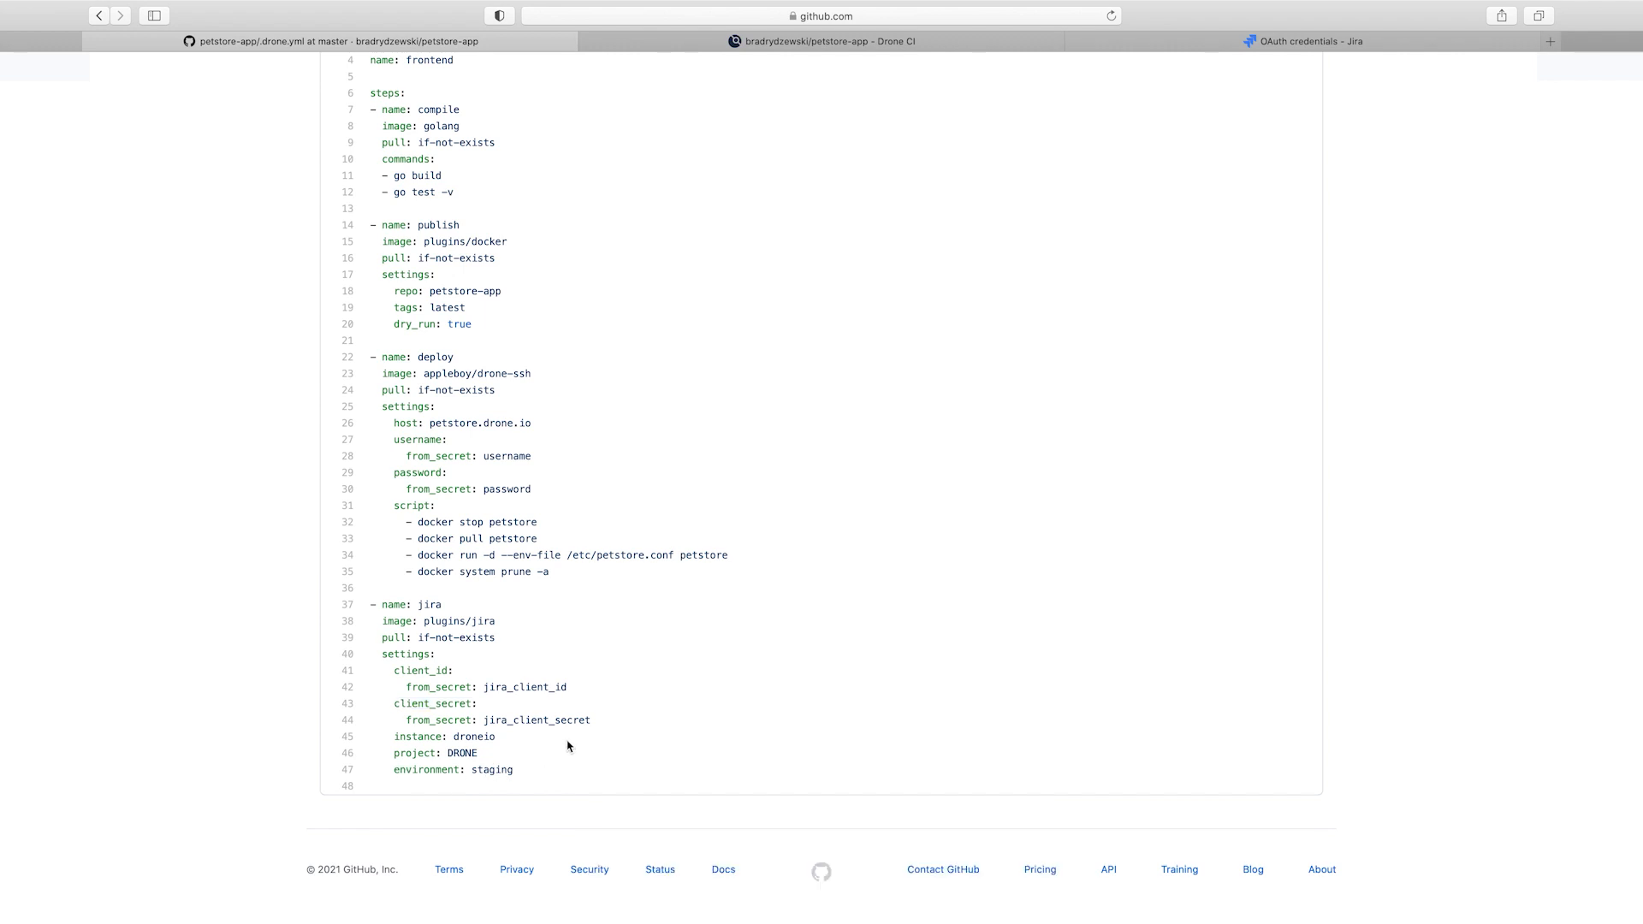
Return to the petstore-app repository's root and open index.html for editing.
scroll(568, 746, up, 5)
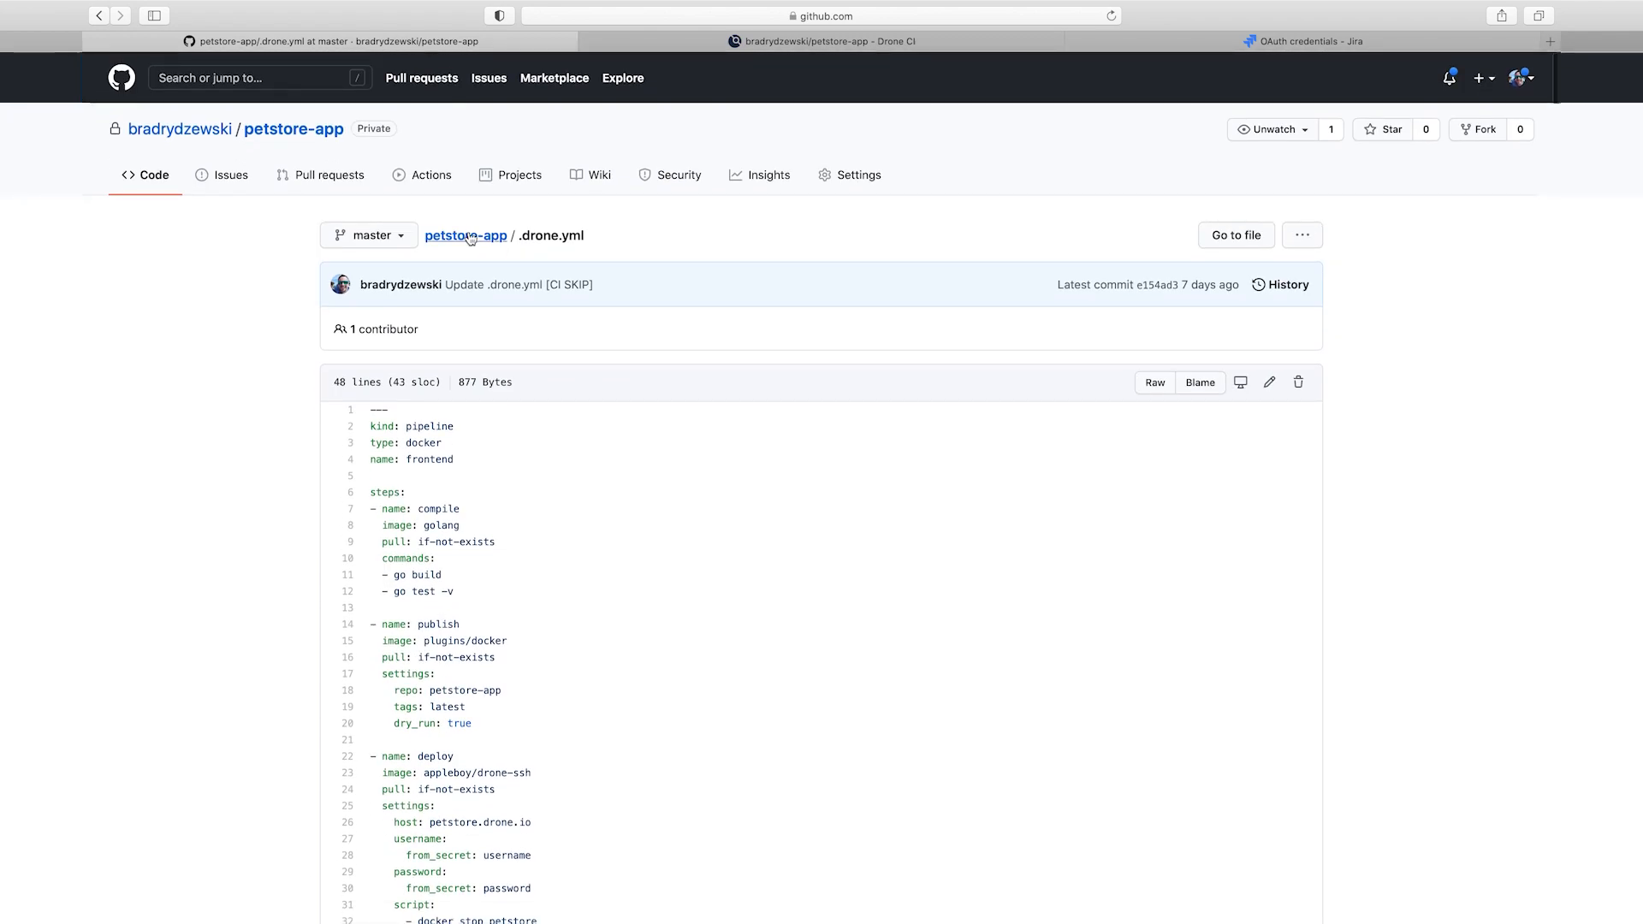
click(469, 236)
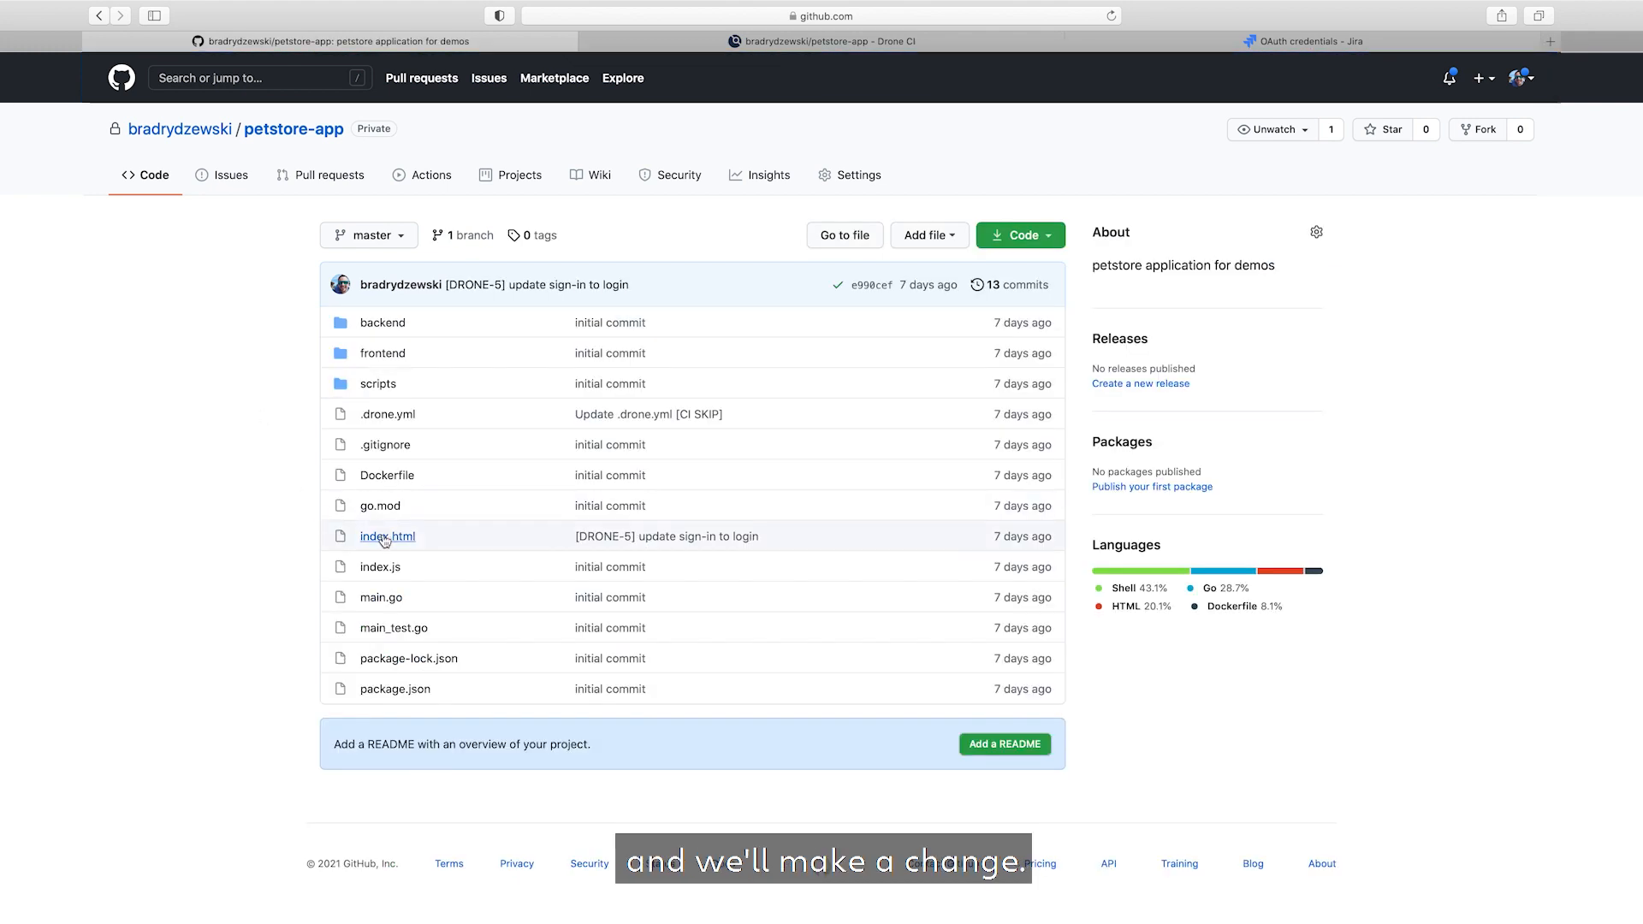
click(385, 537)
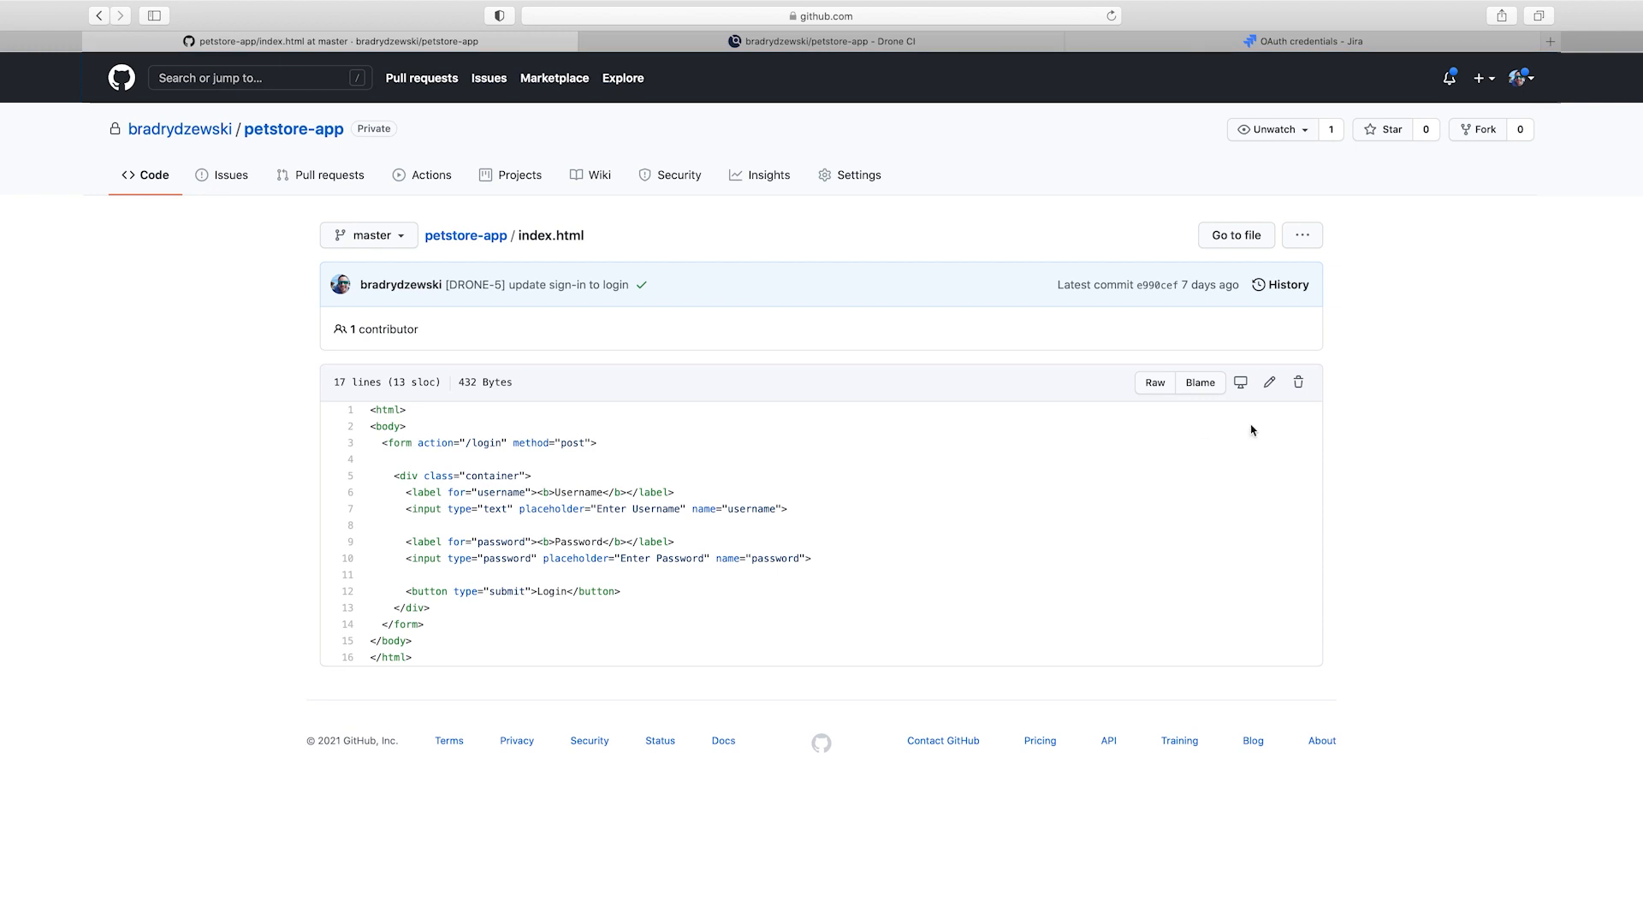
click(1275, 381)
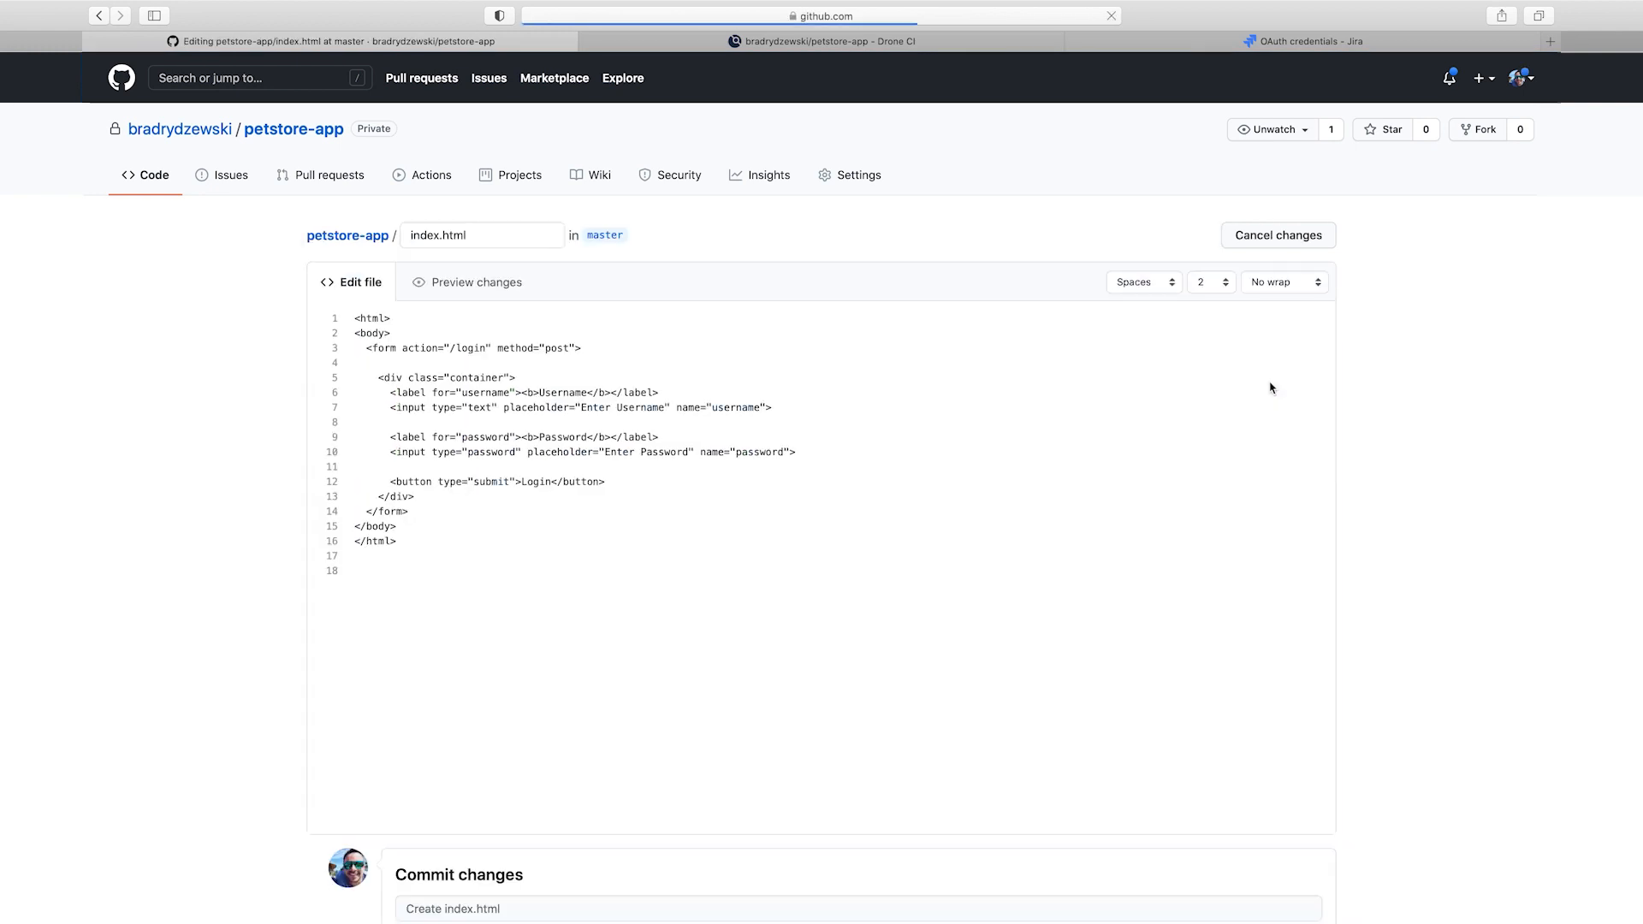
Change the submit button's text in index.html to "Sign in" and commit it directly to master with the message "[DRONE-6] Update login screen".
double_click(537, 482)
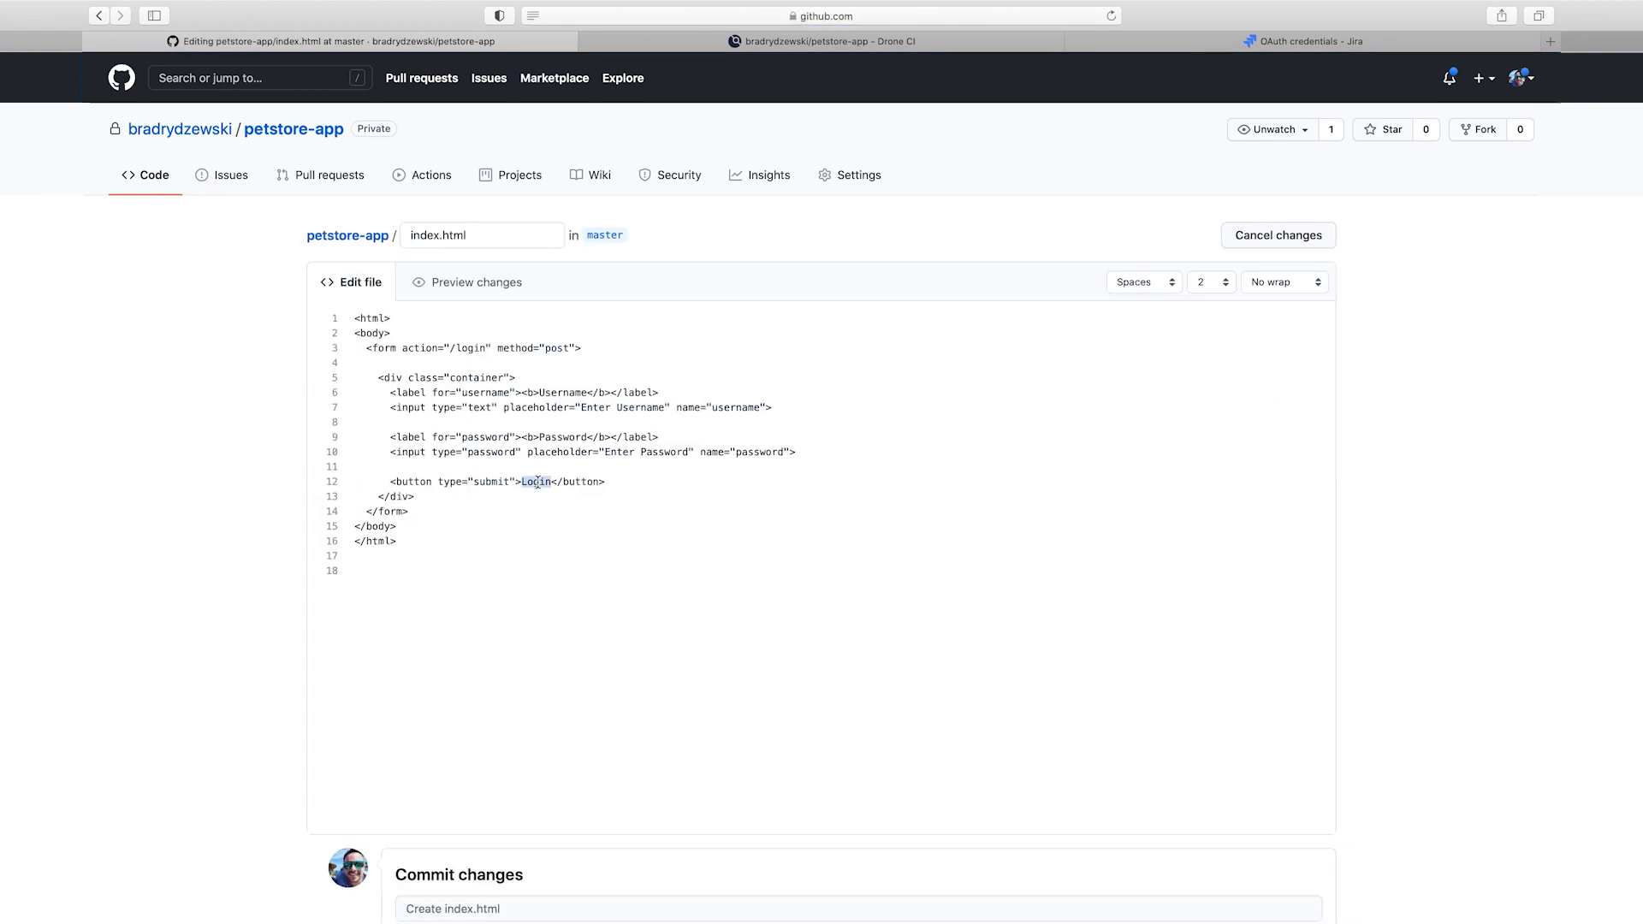
text(Sign in)
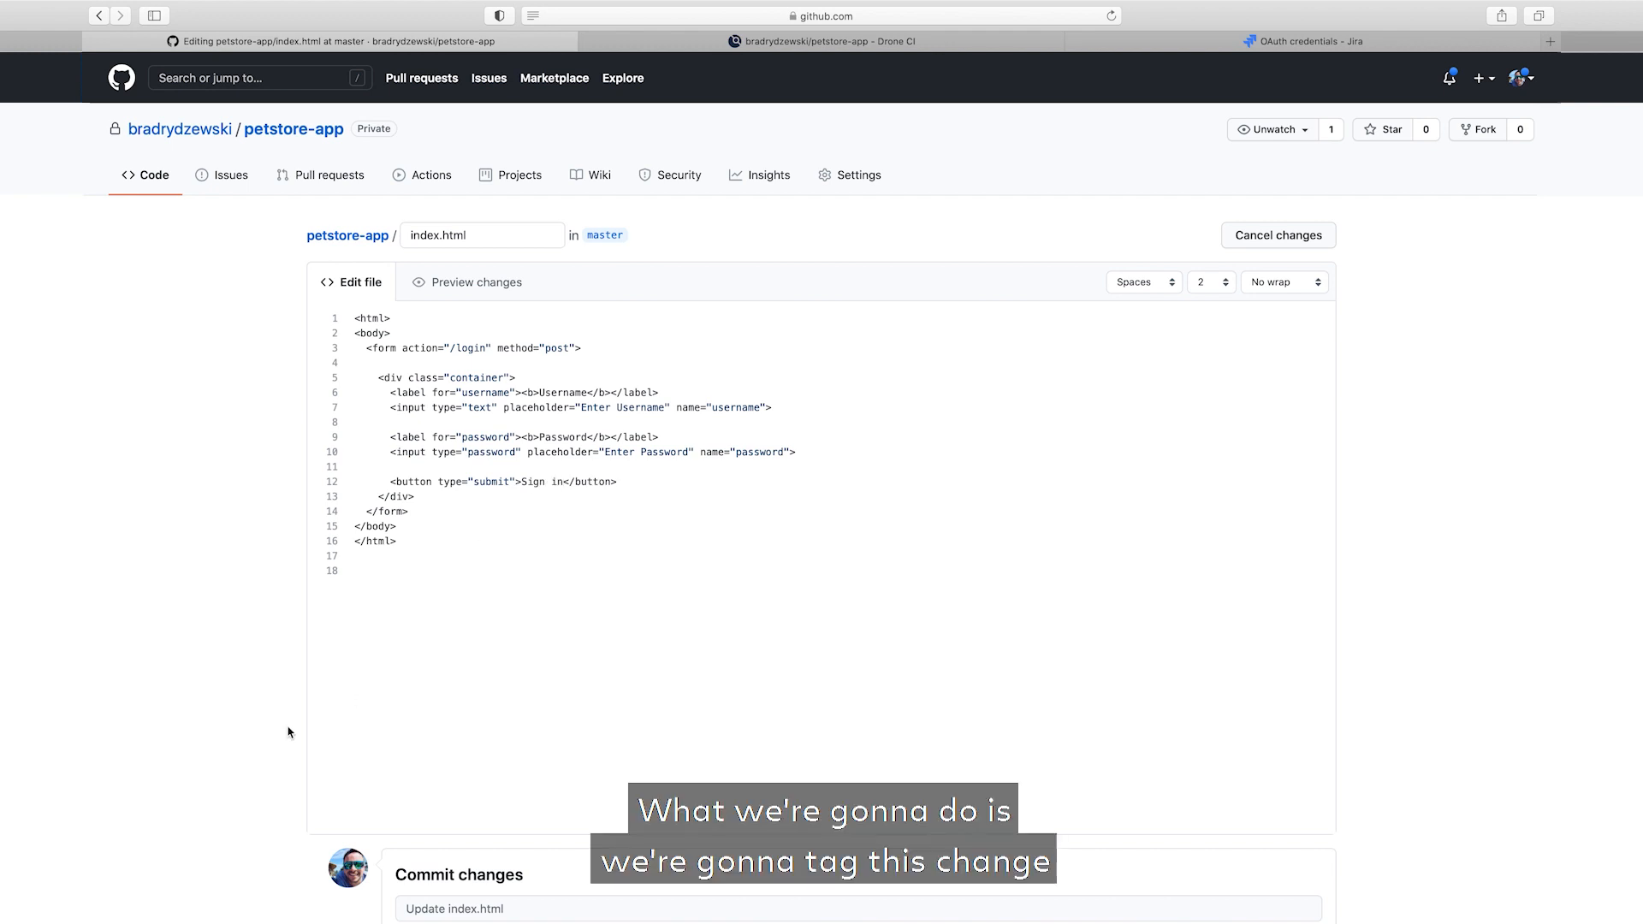
scroll(349, 697, down, 2)
click(452, 737)
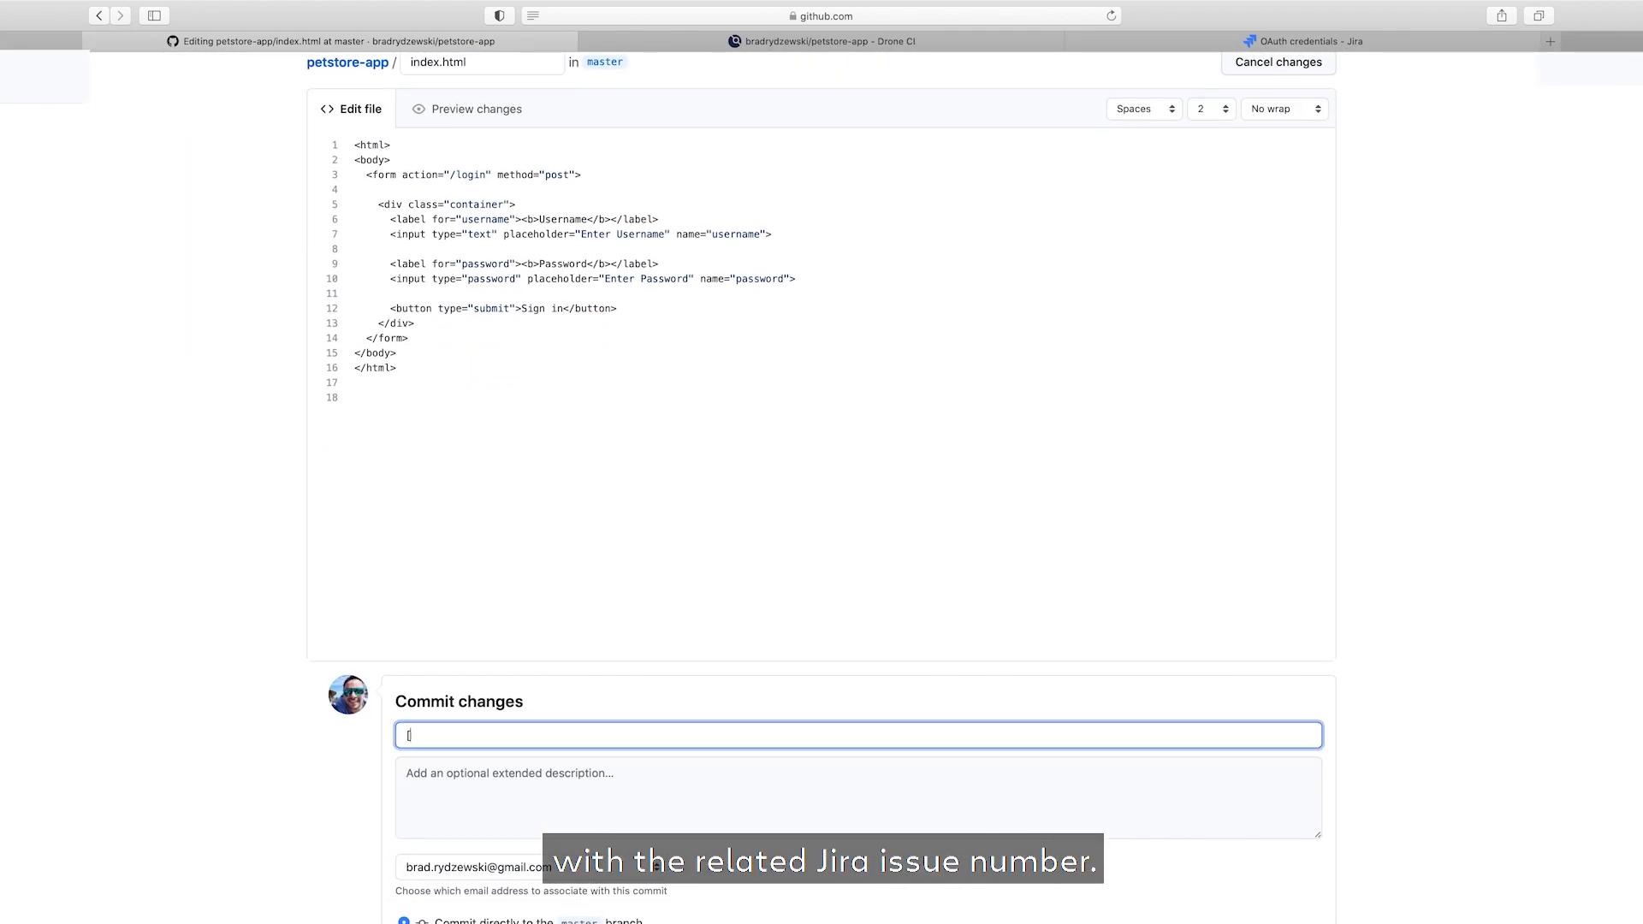
text([DRONE-6] Update lo)
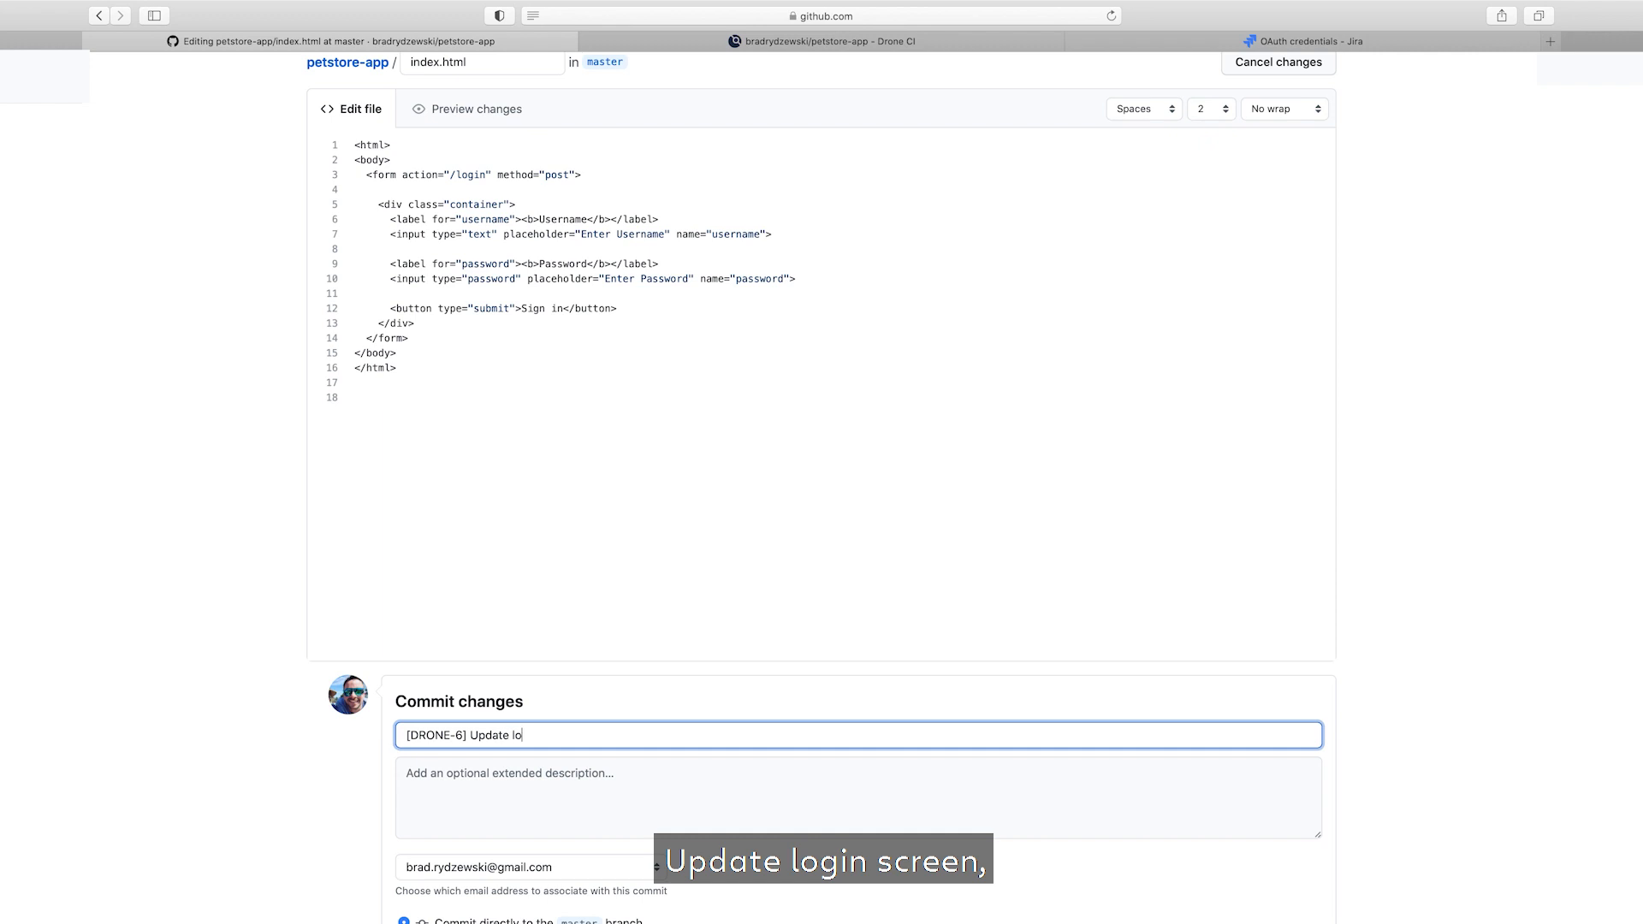
text(gin screen)
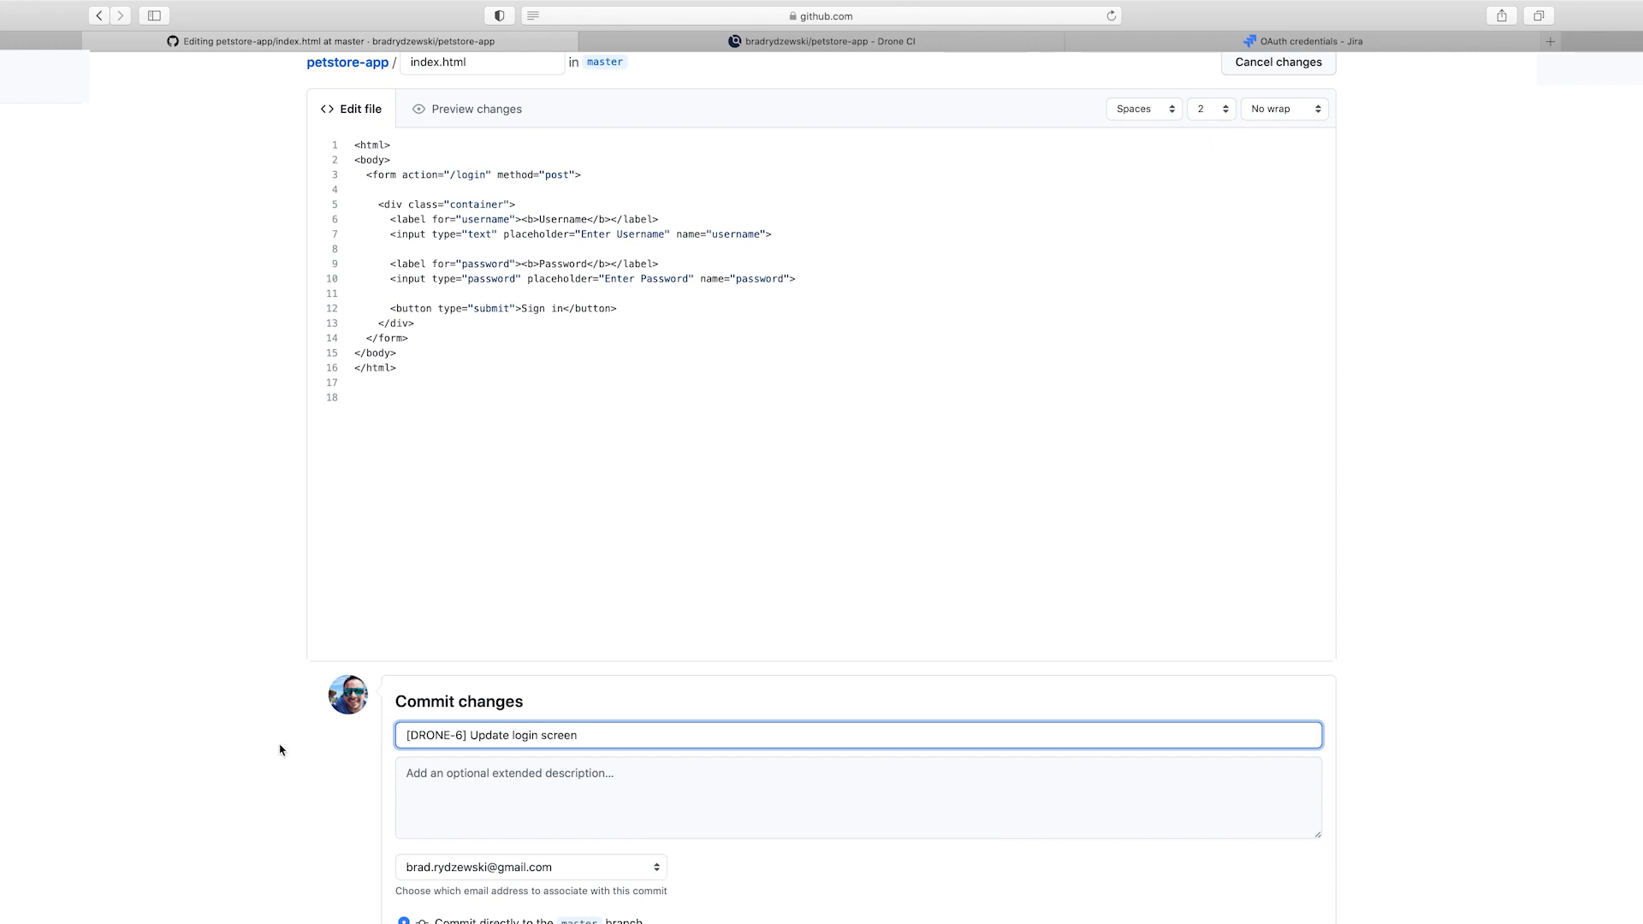
scroll(280, 750, down, 2)
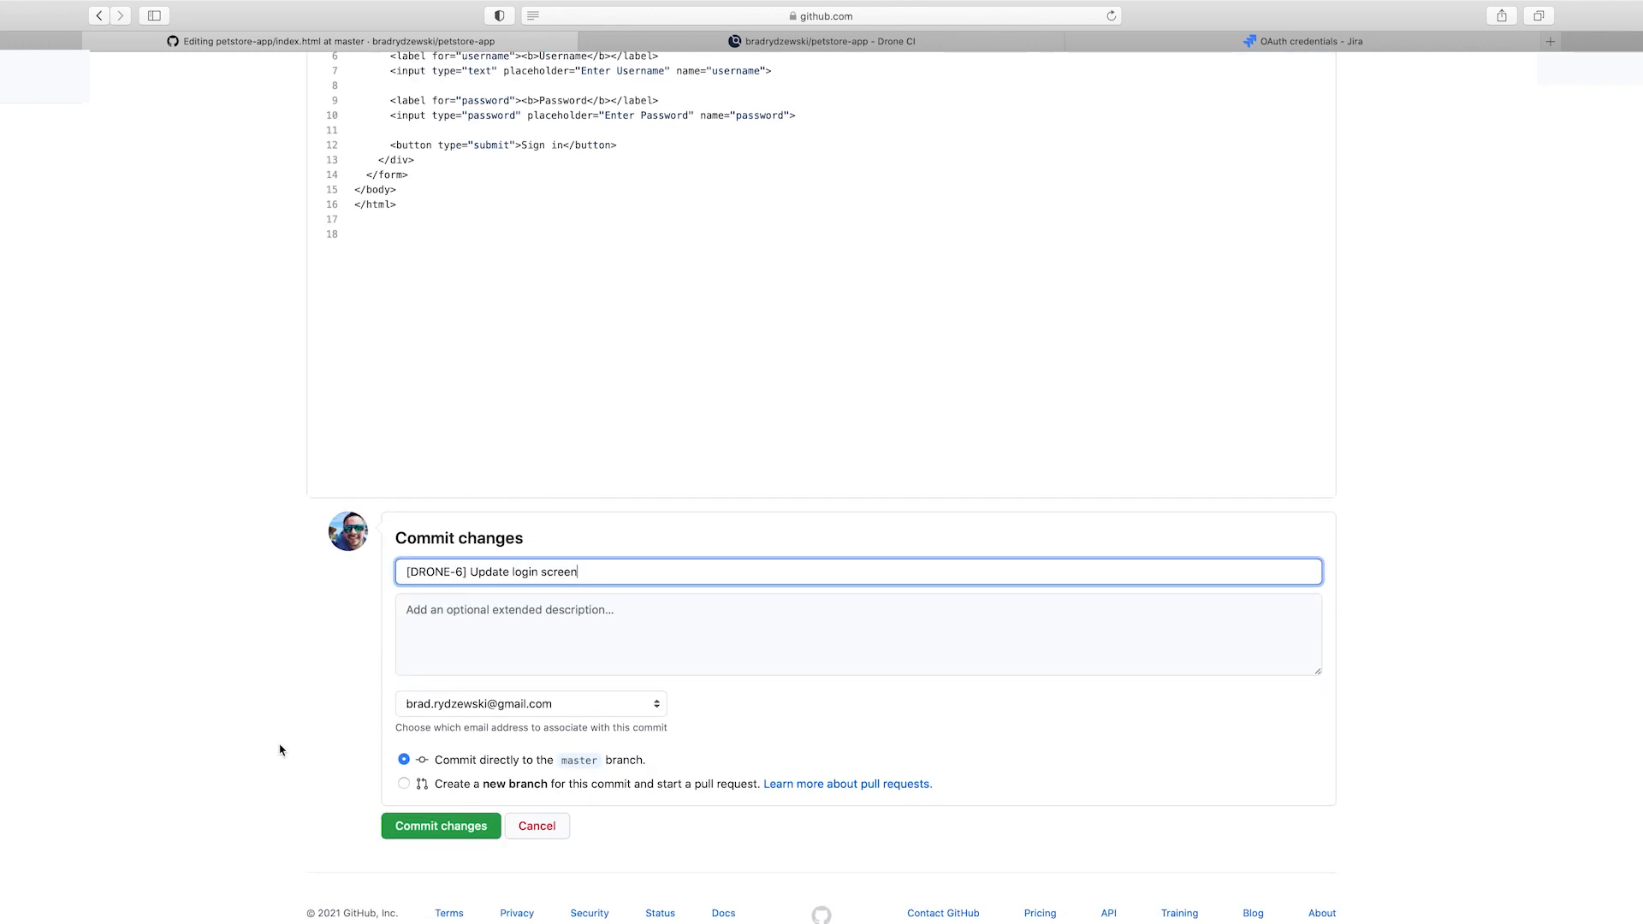
click(440, 827)
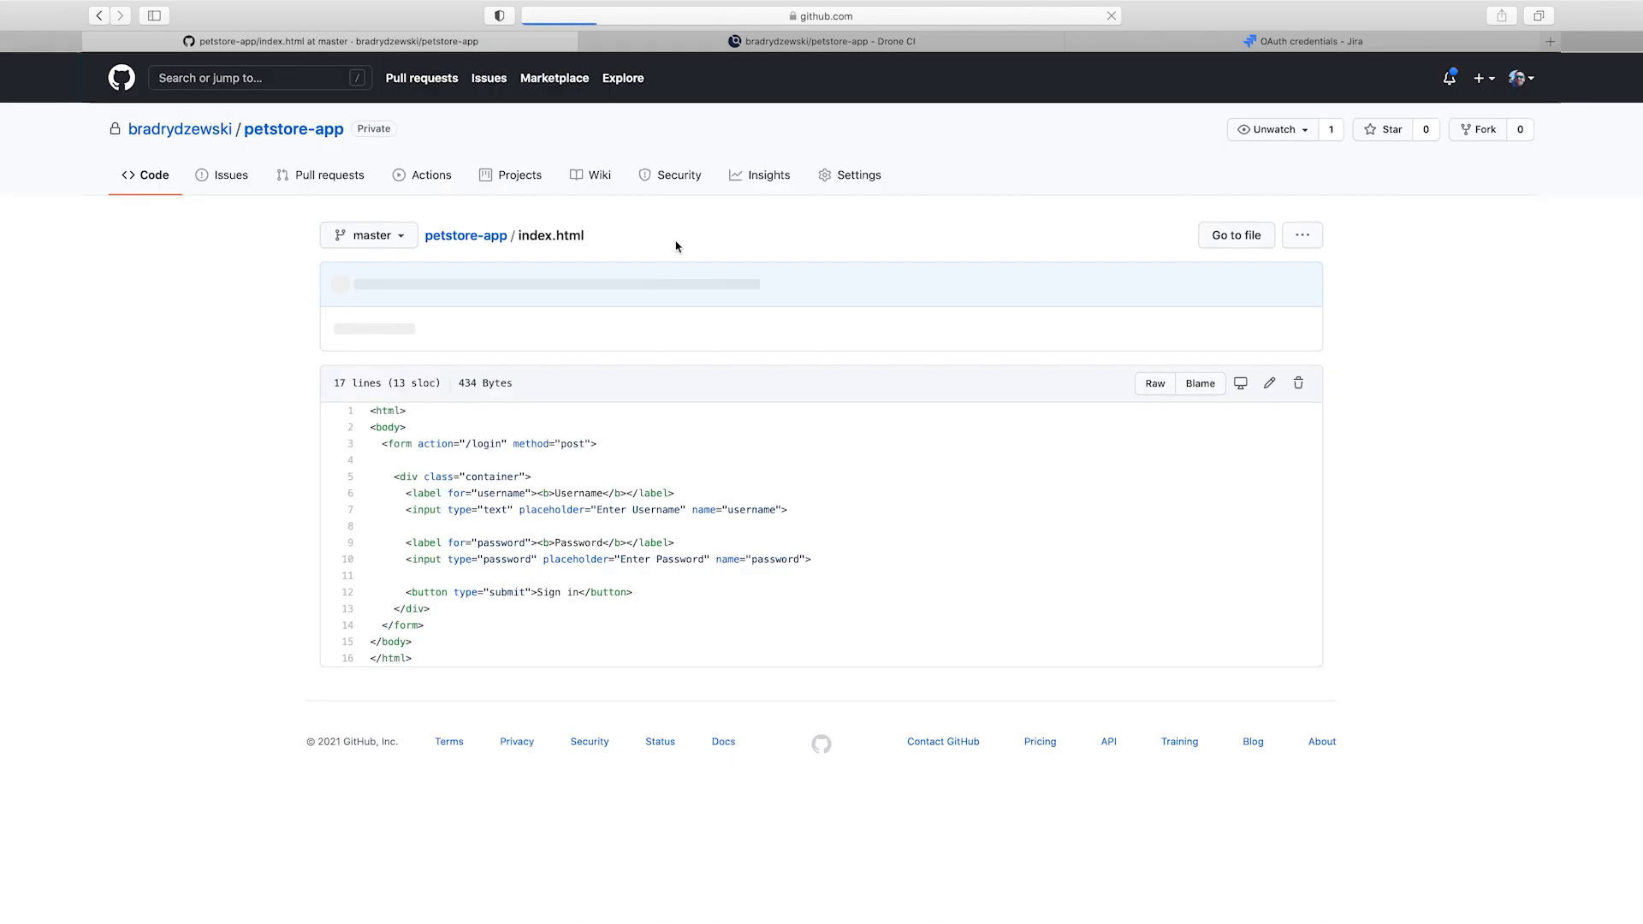
Switch to Drone, open the "[DRONE-6] Update login screen" build in graph view, and inspect the logs of its publish and deploy steps.
click(811, 43)
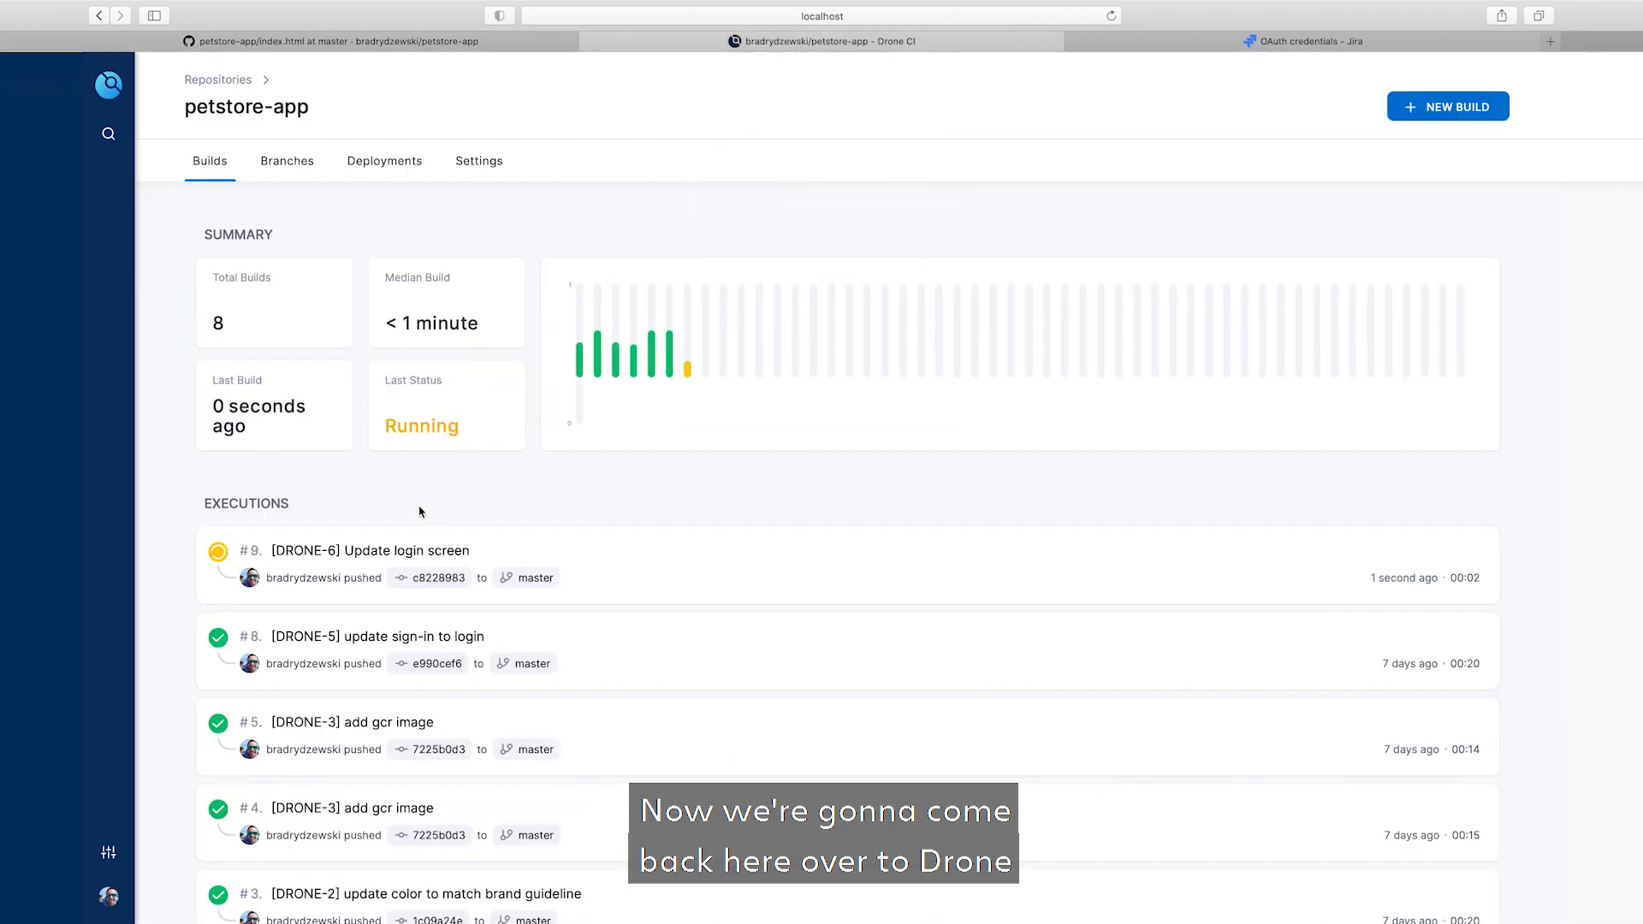
click(350, 552)
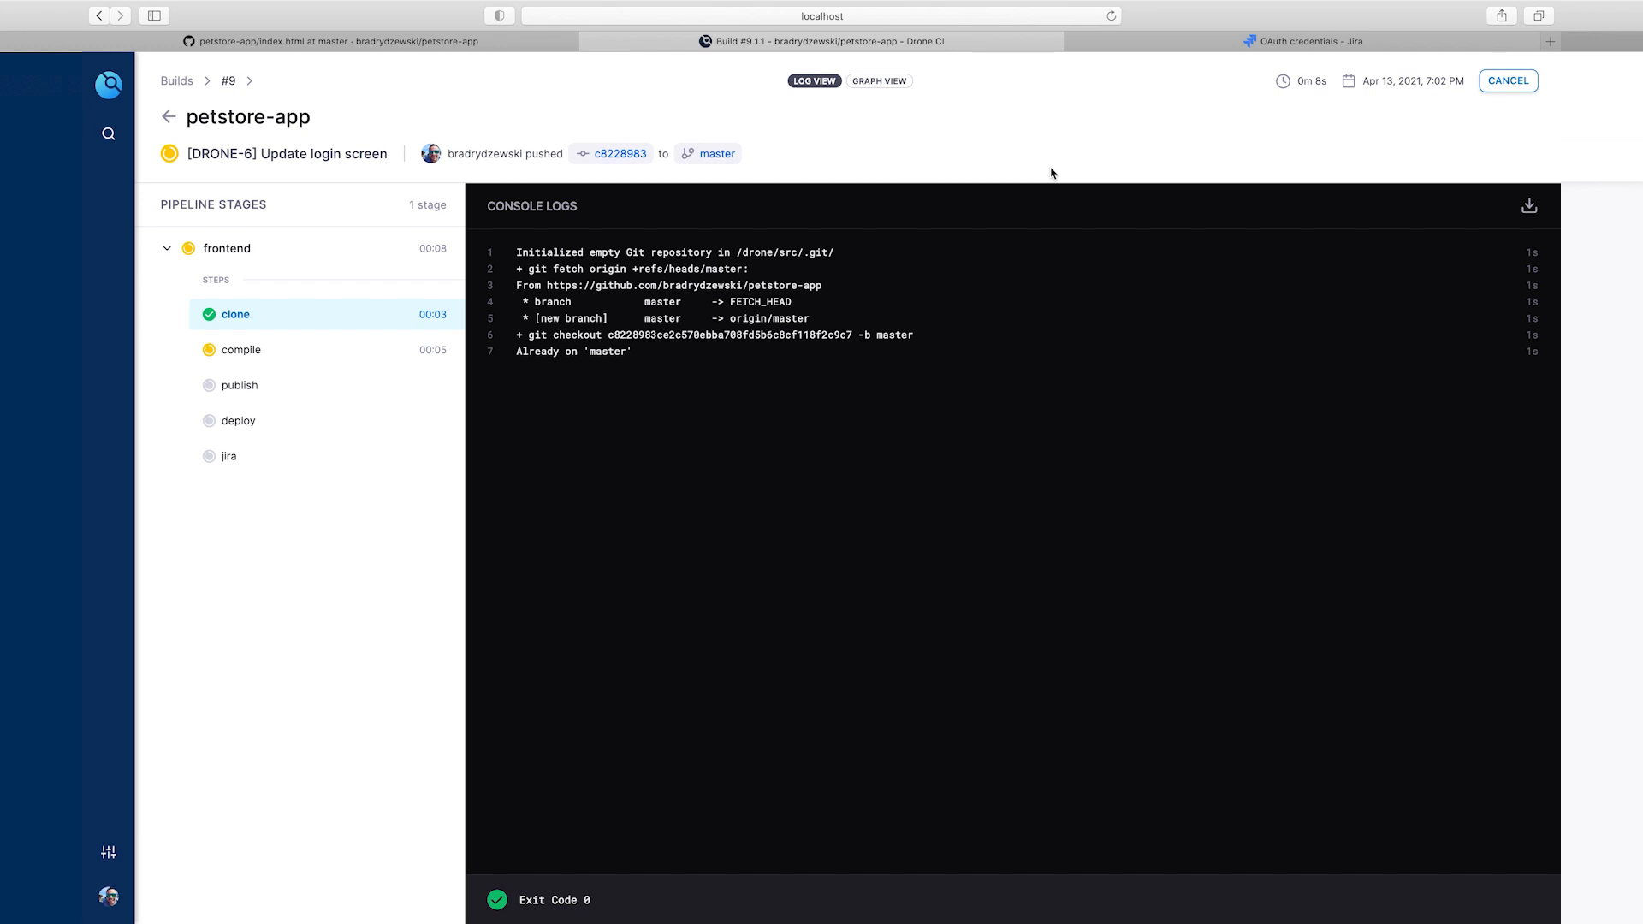
click(873, 83)
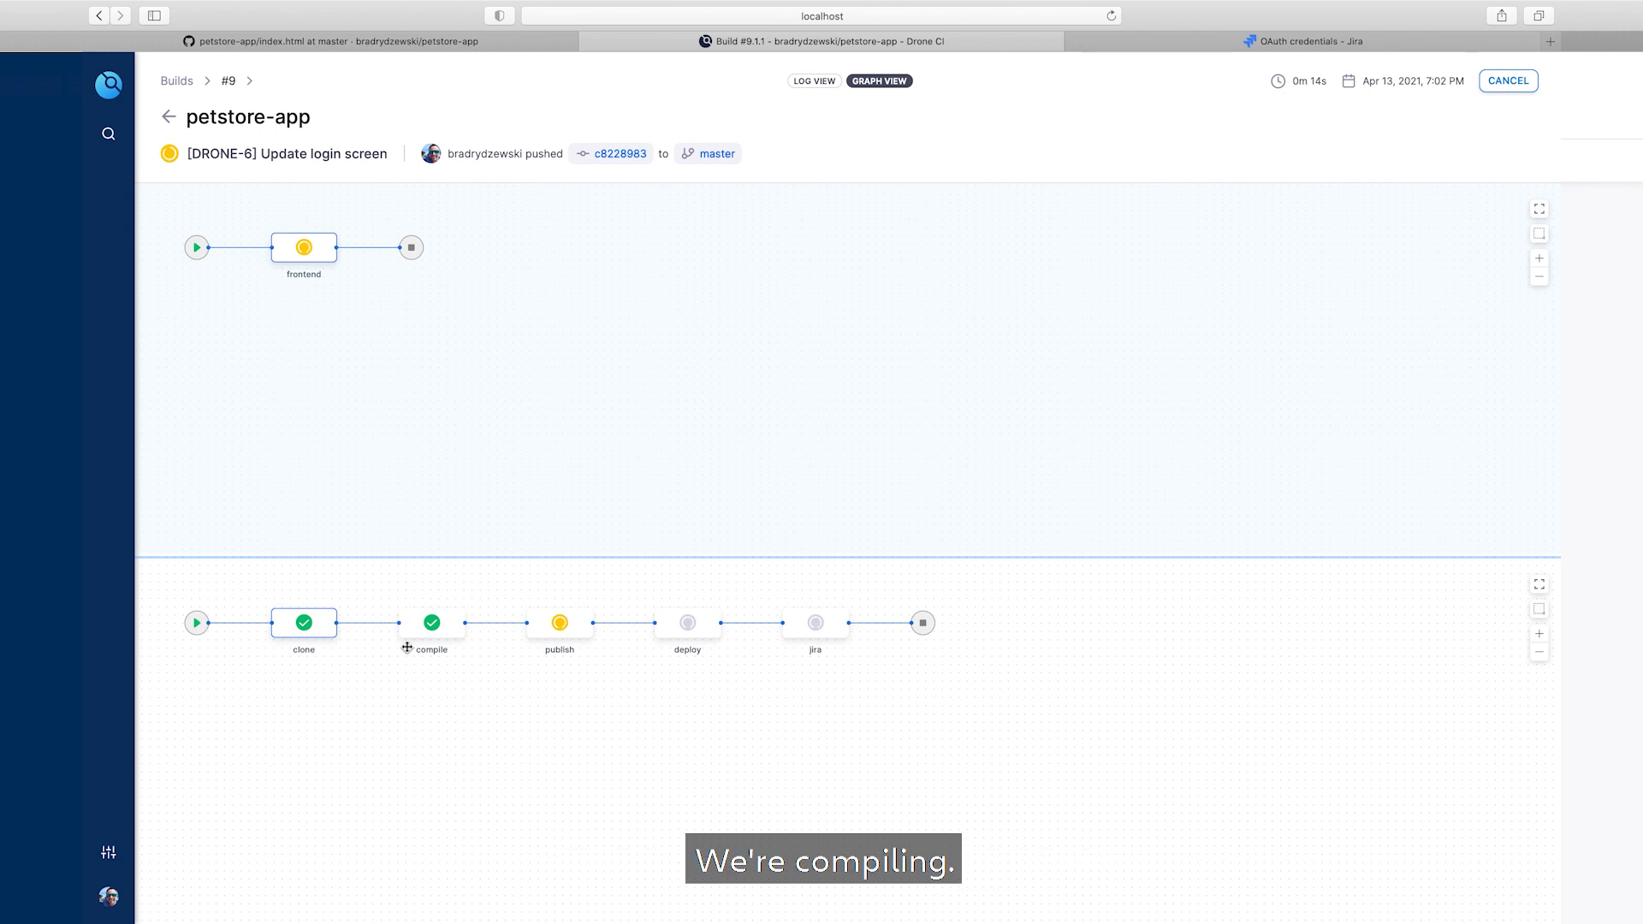
click(563, 625)
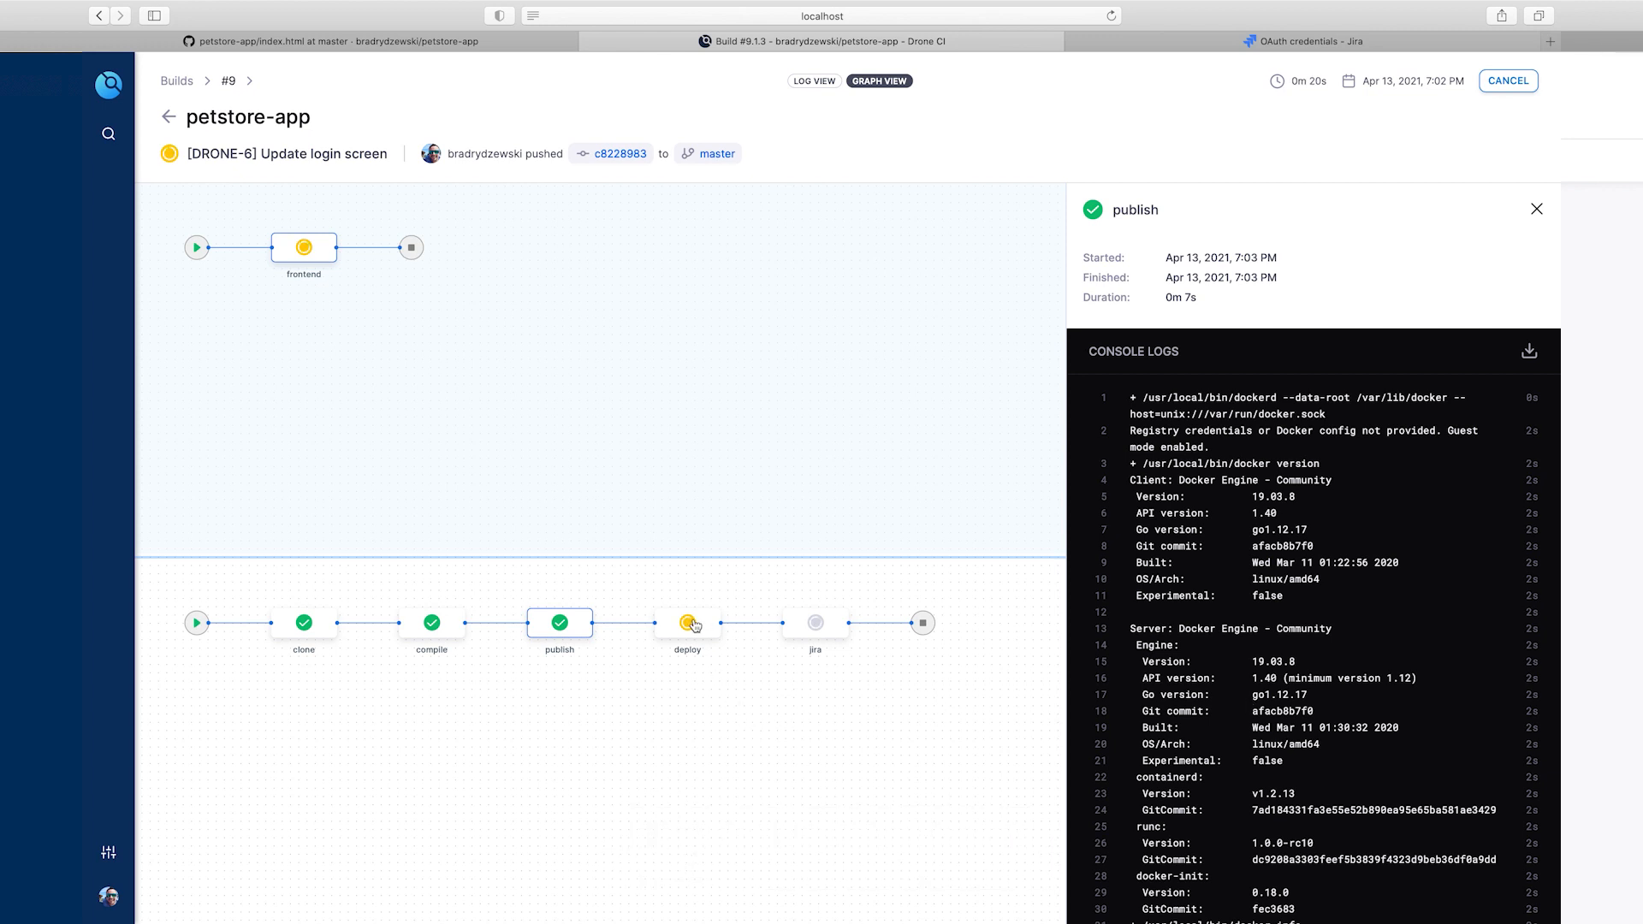
click(692, 624)
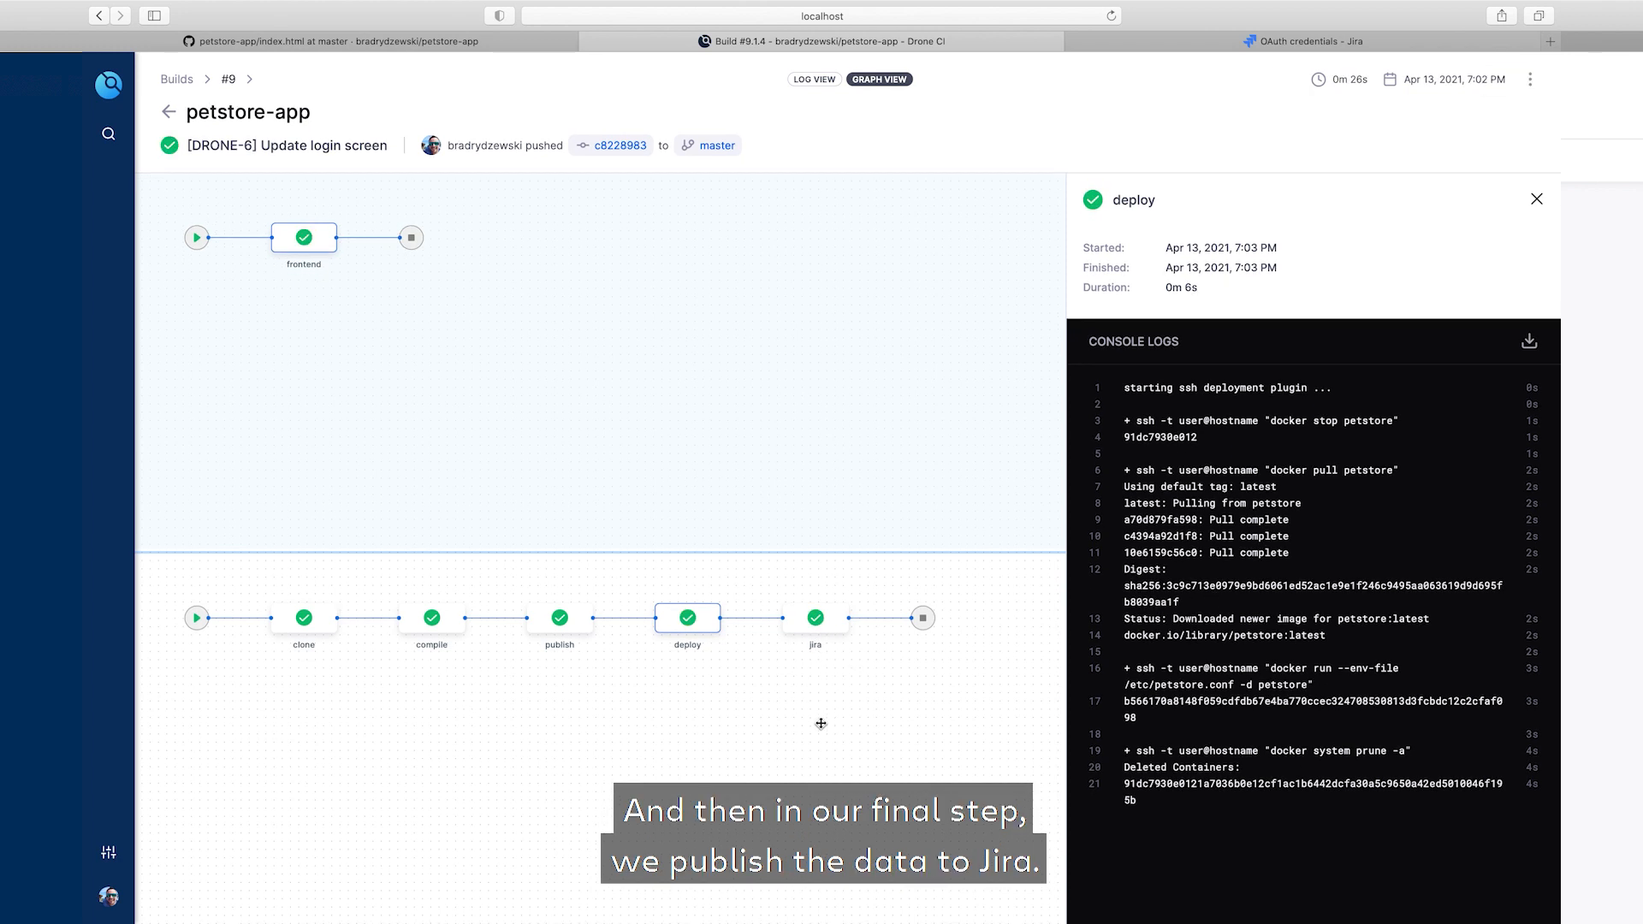
Switch to Jira, open the DRONE project's Deployments timeline, and reload the page to fetch the latest deployment data.
click(1163, 43)
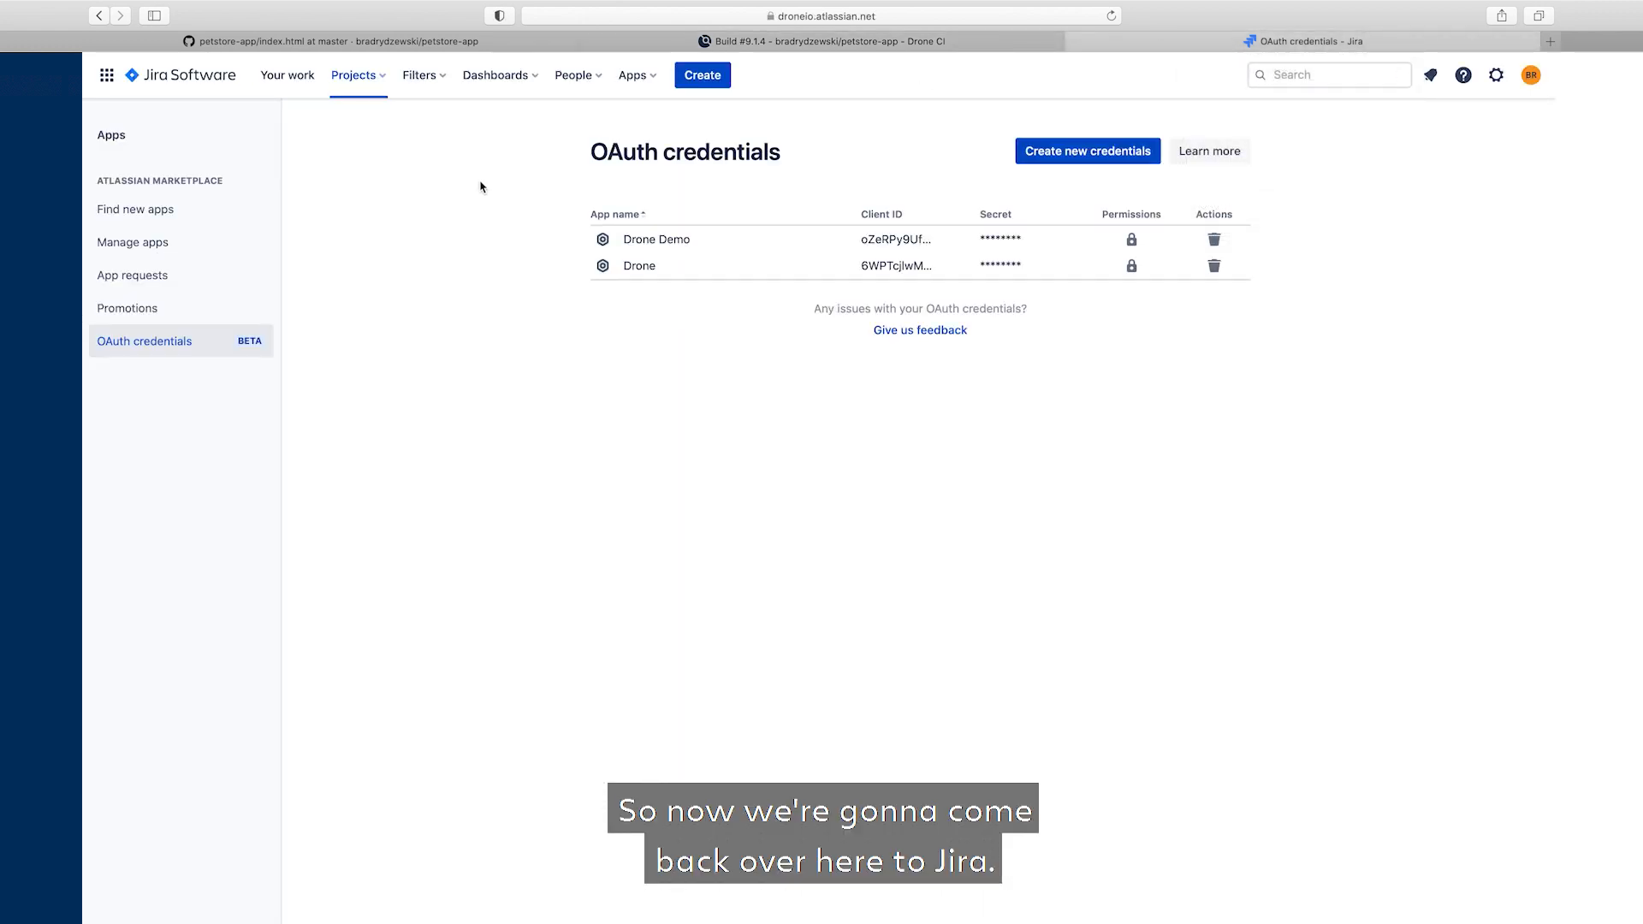
click(378, 82)
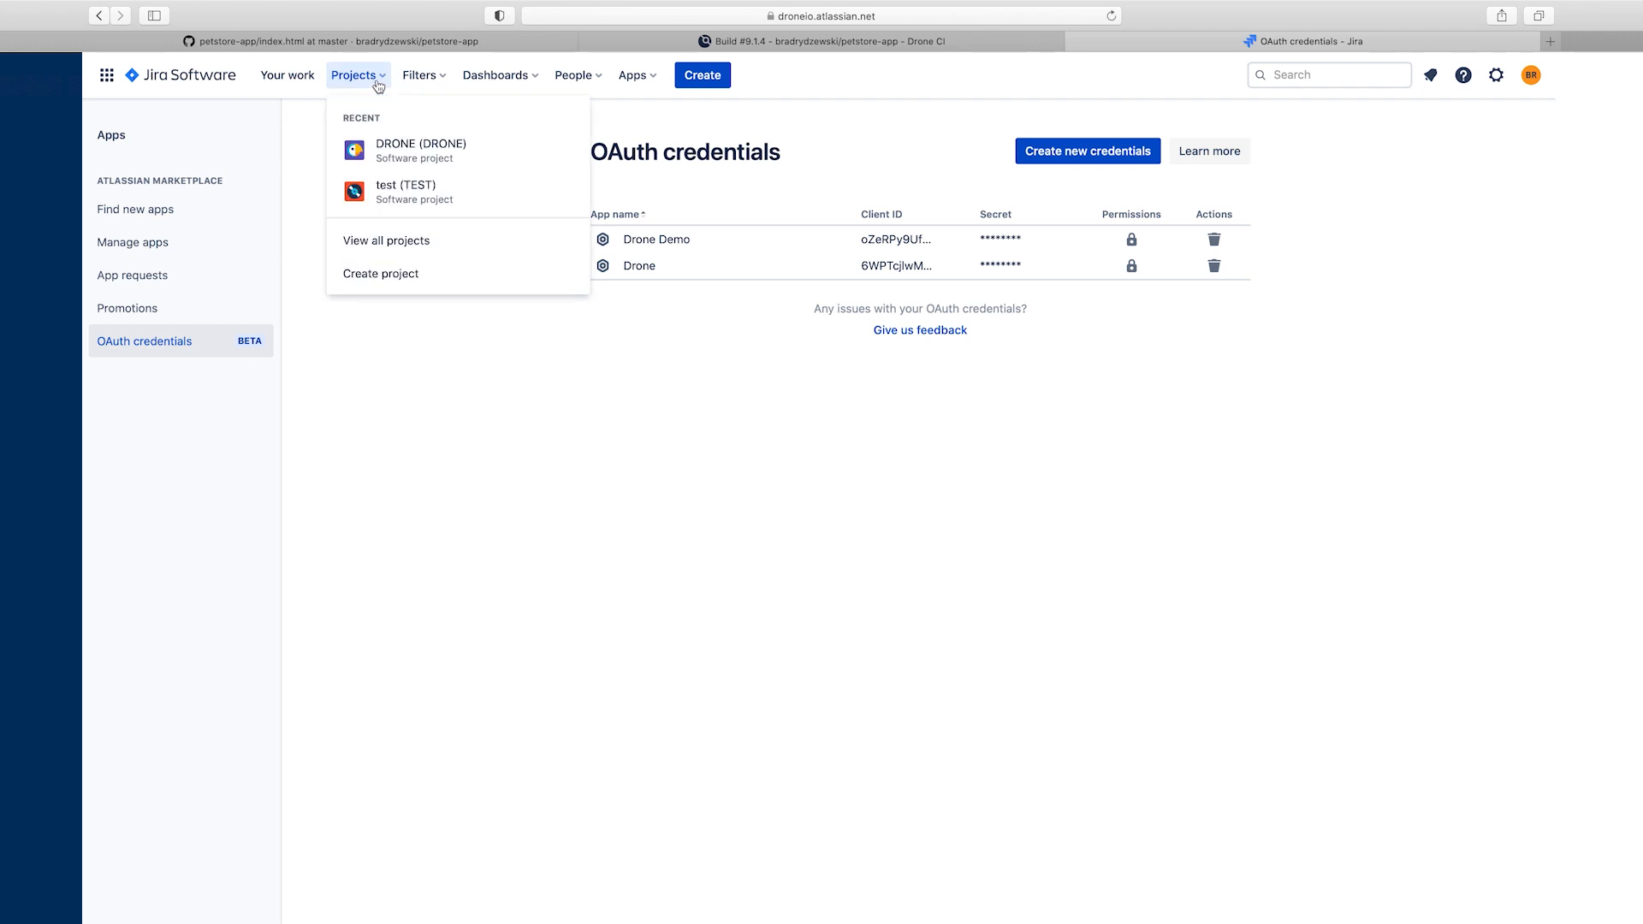
click(396, 149)
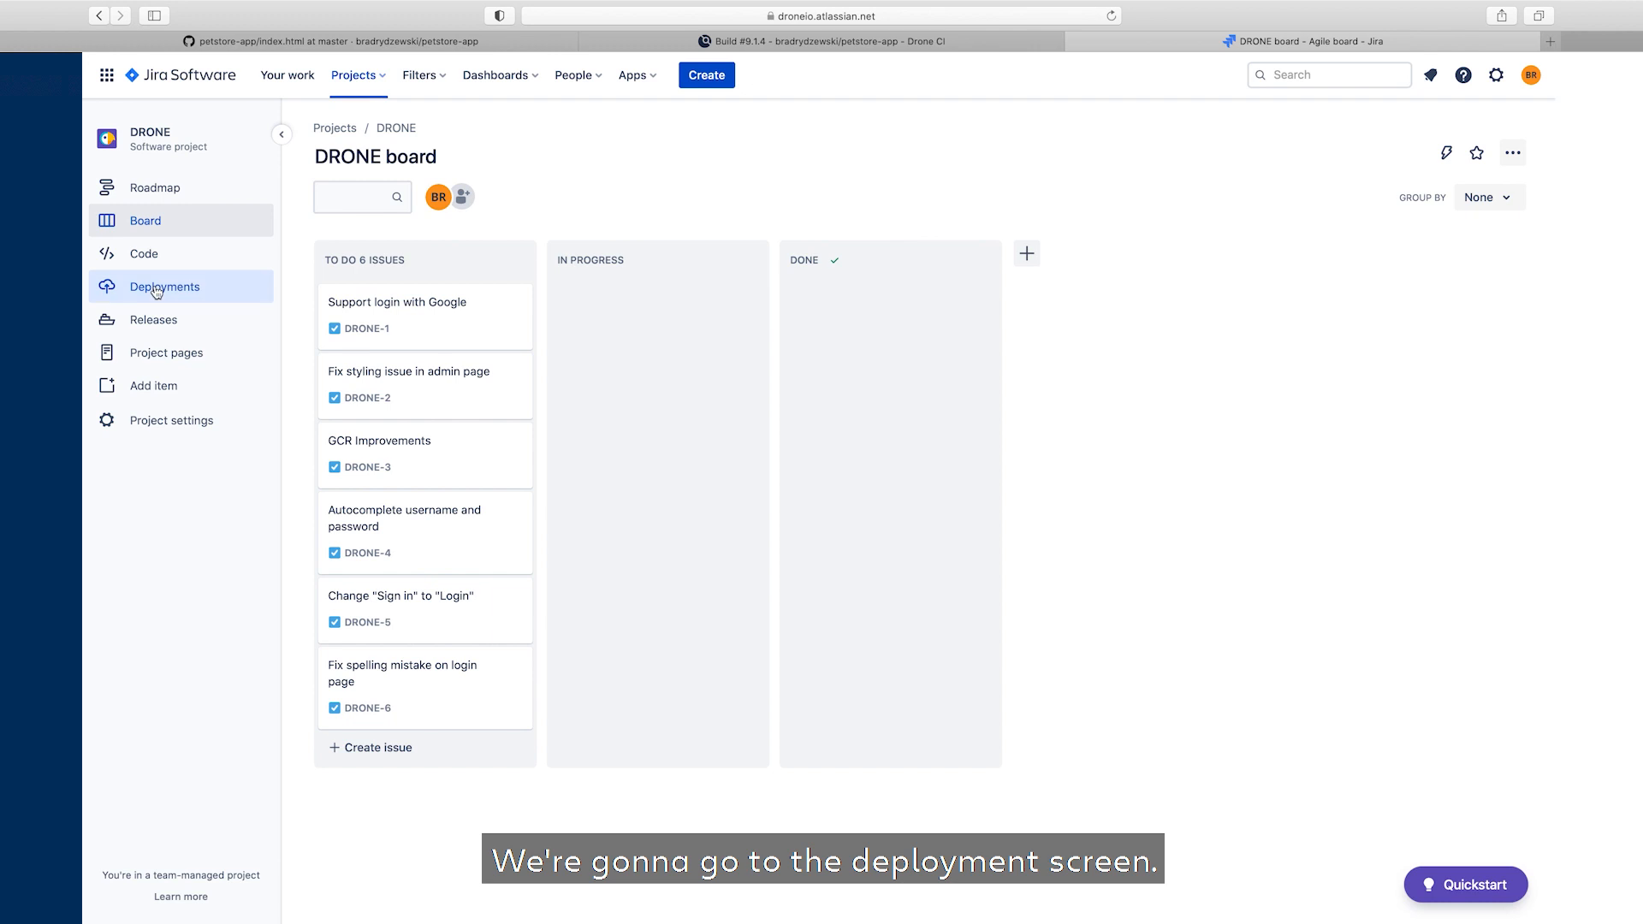
click(157, 289)
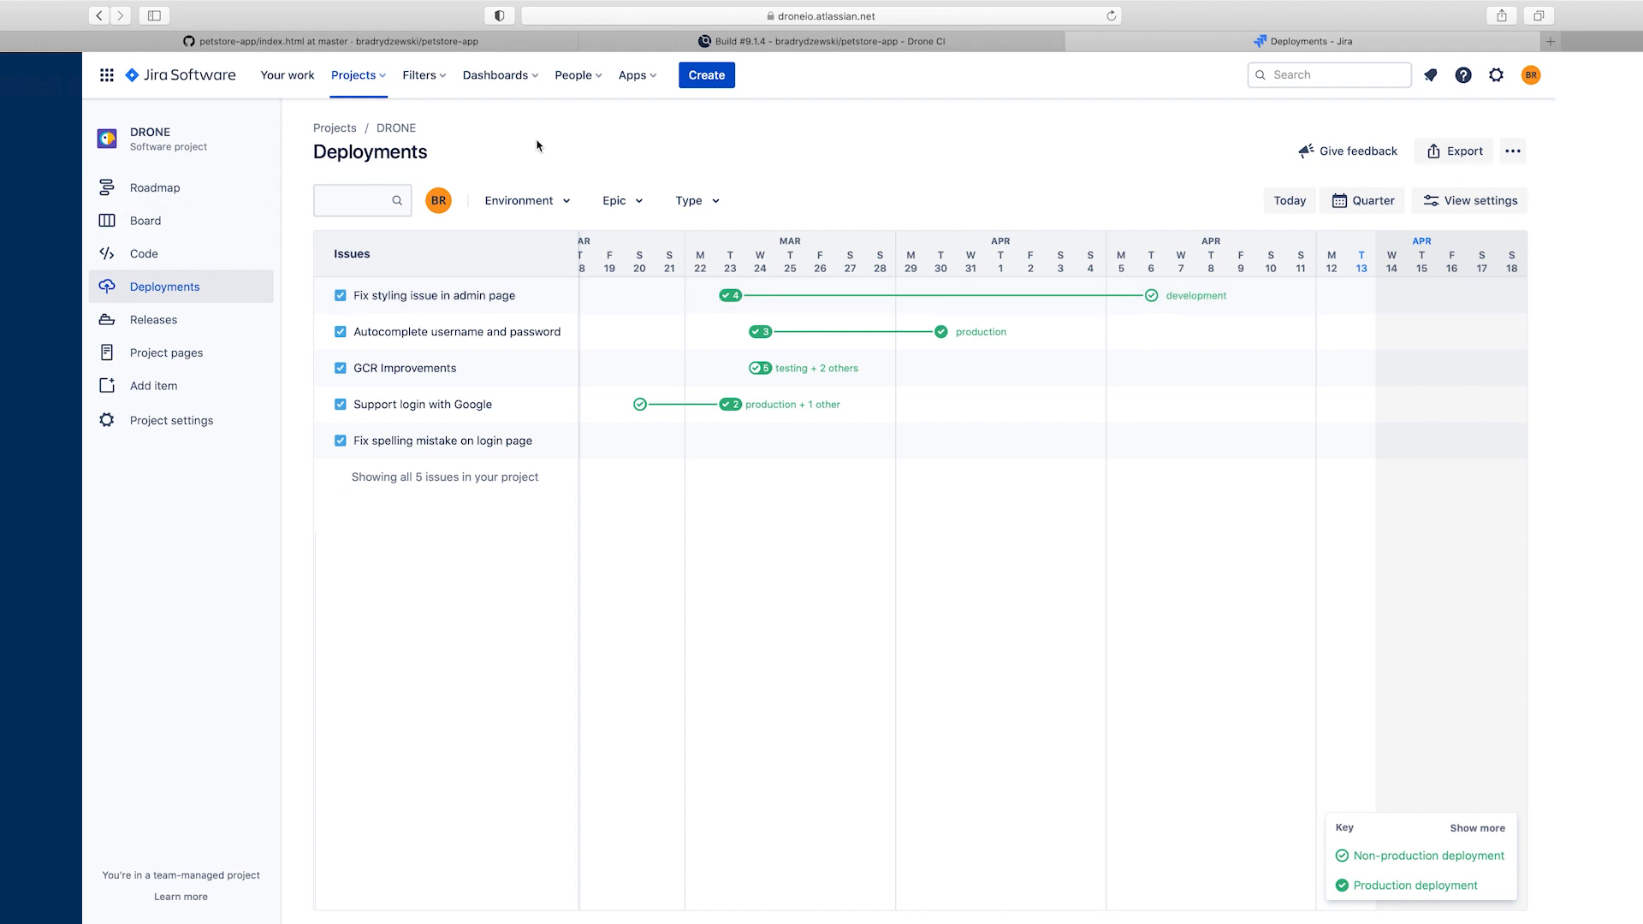
click(1111, 16)
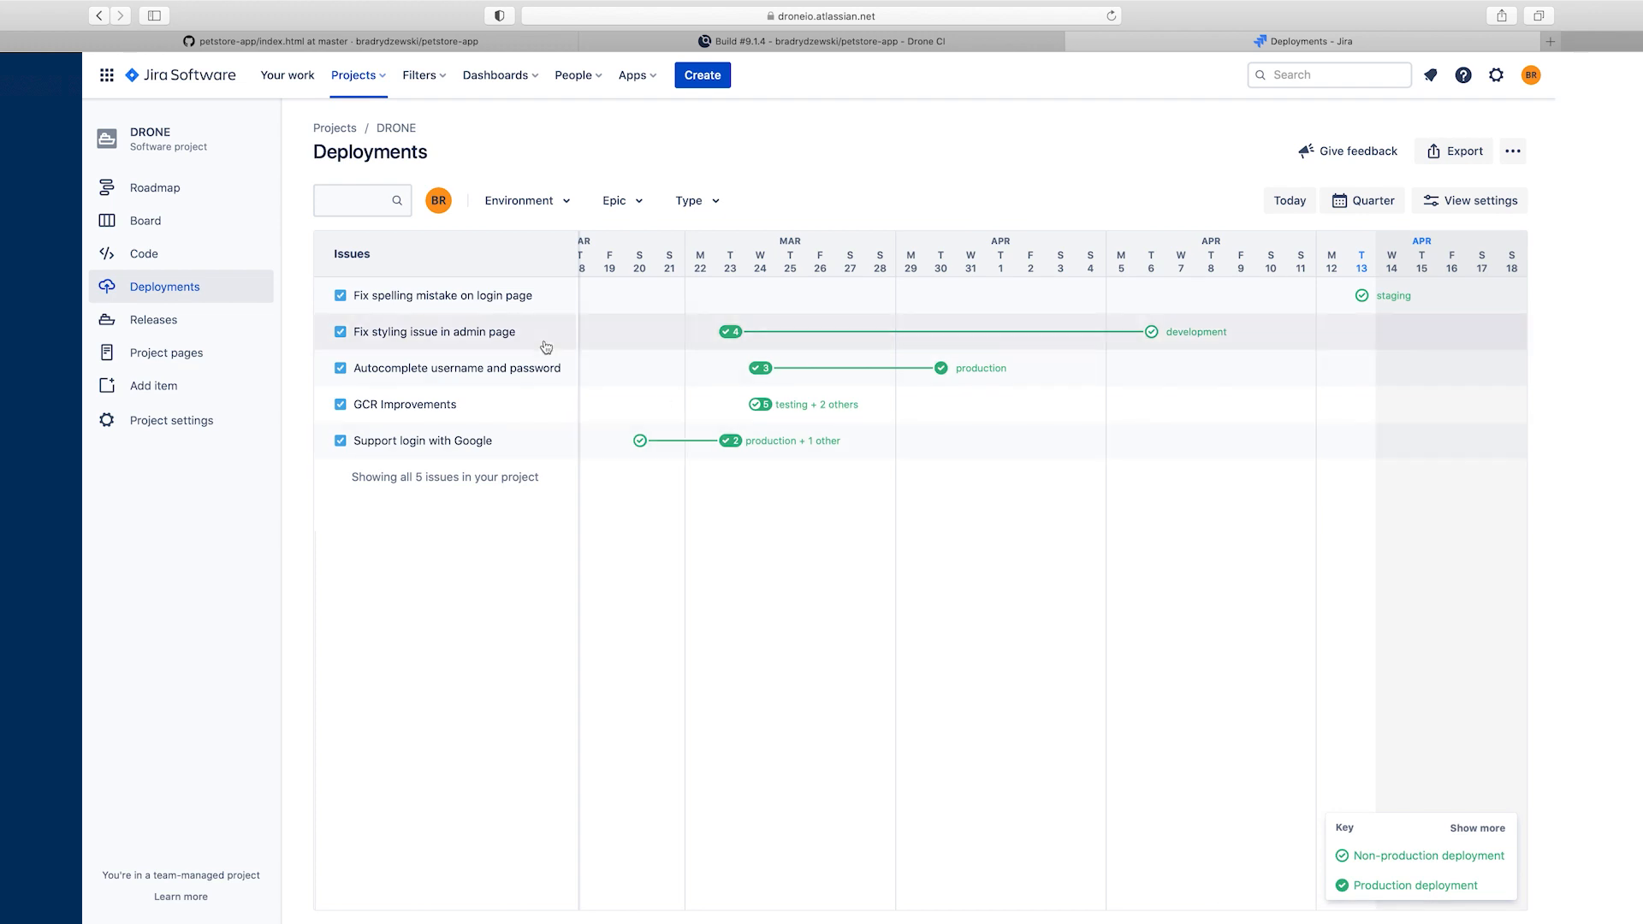
View the "Fix spelling mistake on login page" issue and its staging deployment details, and follow the deployment link to the Drone build.
click(534, 301)
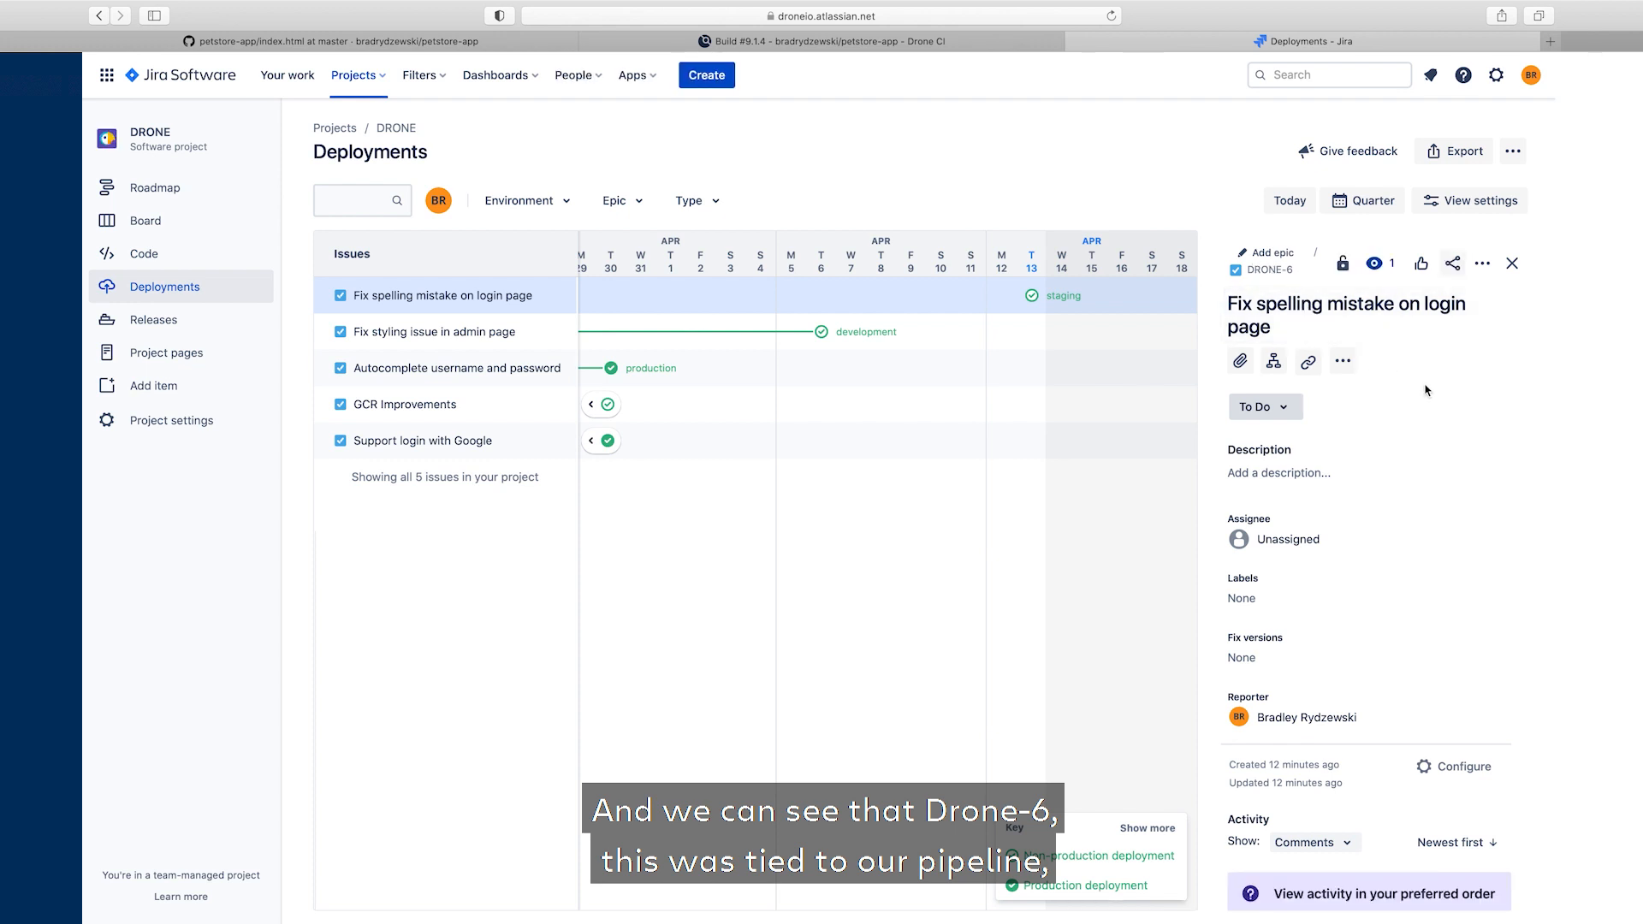
click(1033, 298)
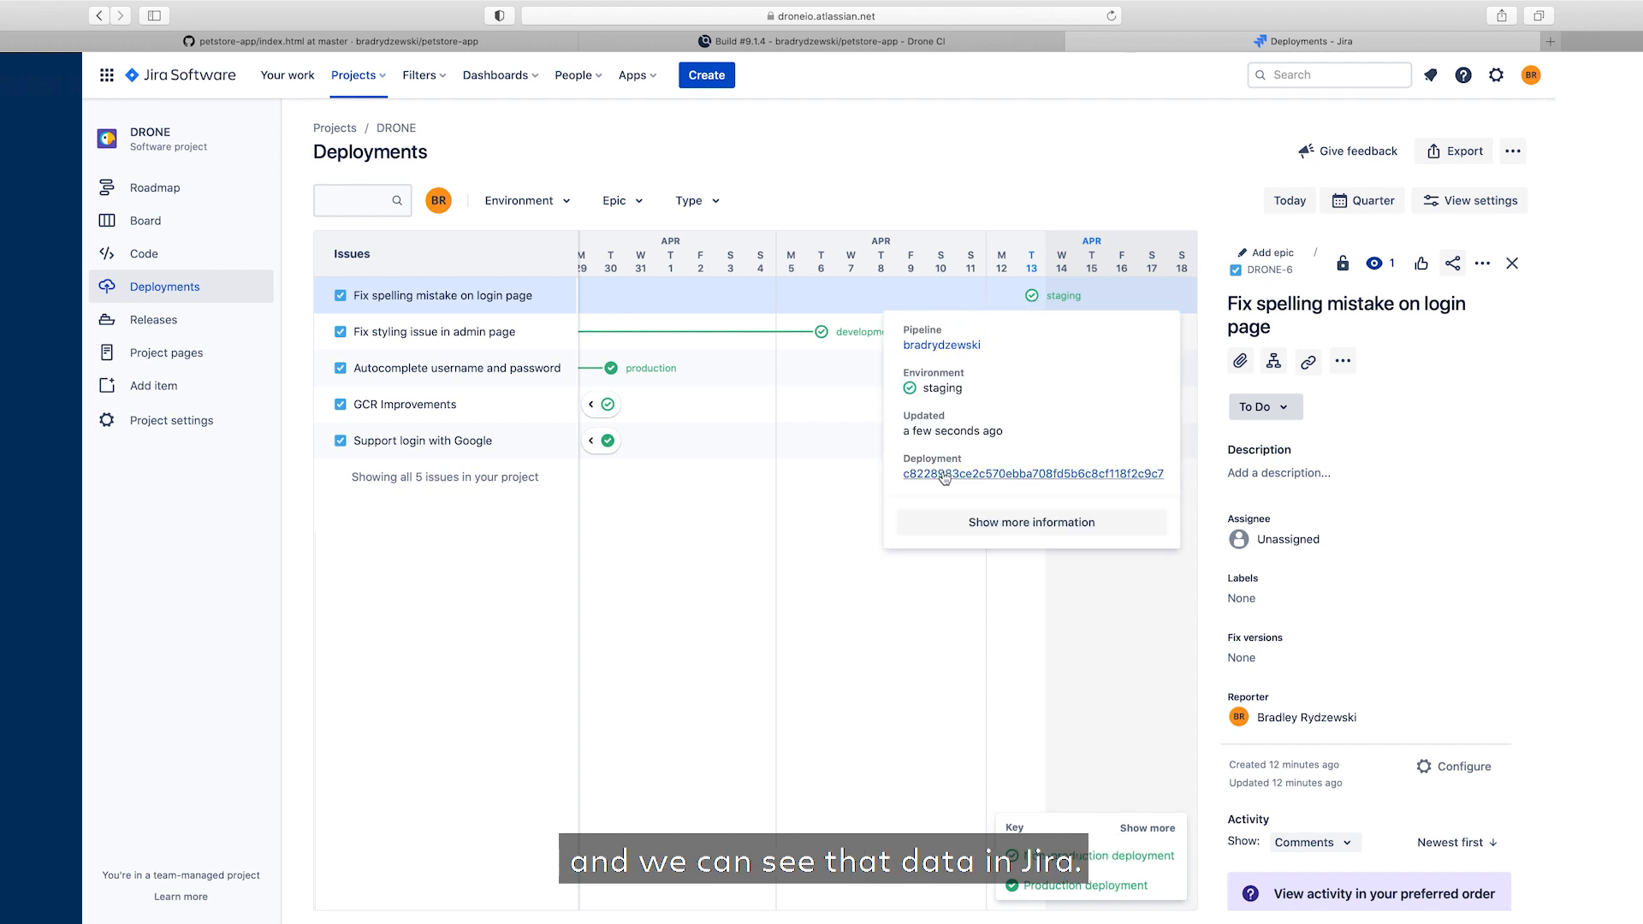
click(948, 475)
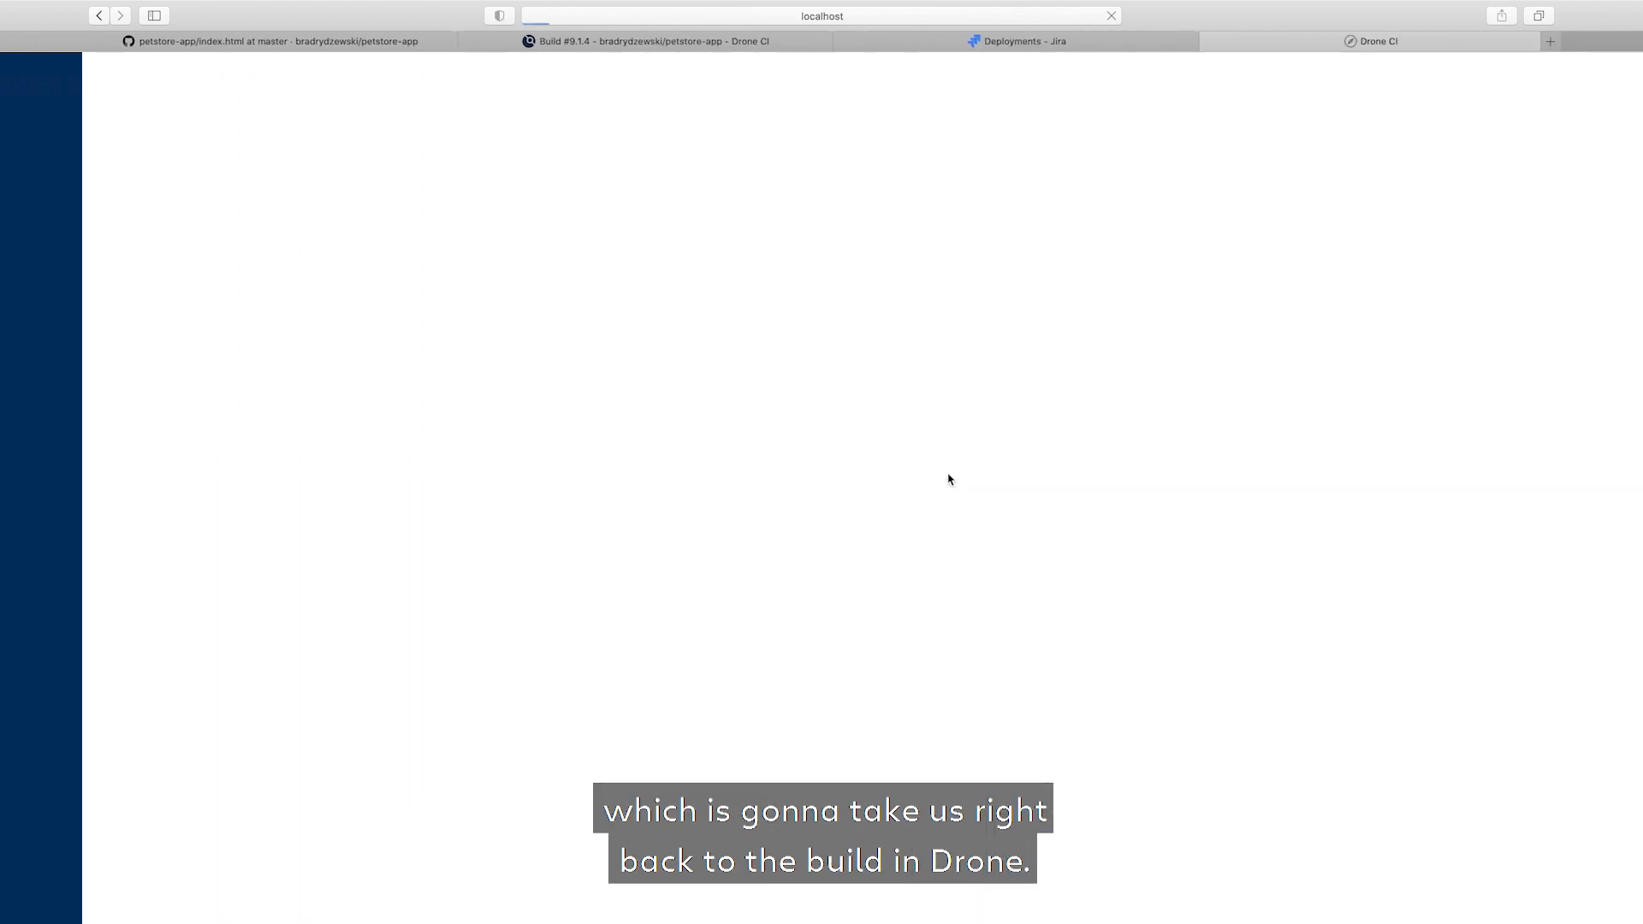